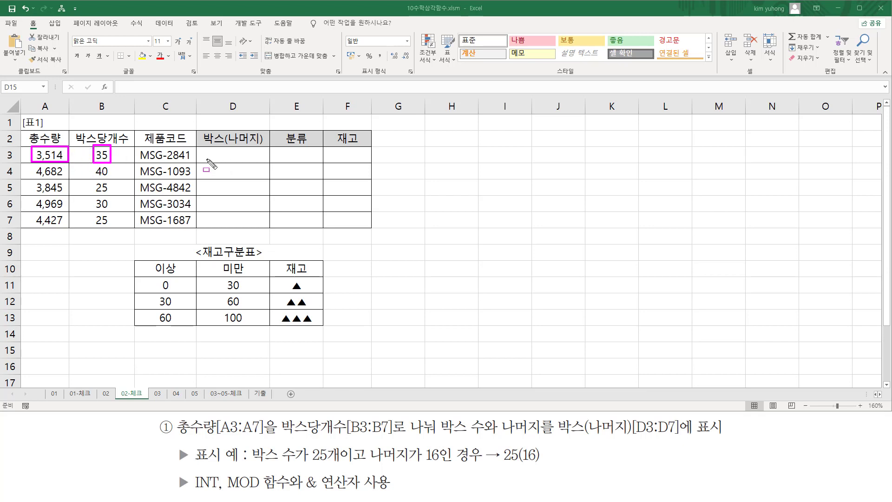
drag(204, 159, 268, 159)
mouse_move(247, 439)
mouse_down()
mouse_move(349, 467)
mouse_move(541, 461)
mouse_move(504, 446)
mouse_move(502, 463)
mouse_up()
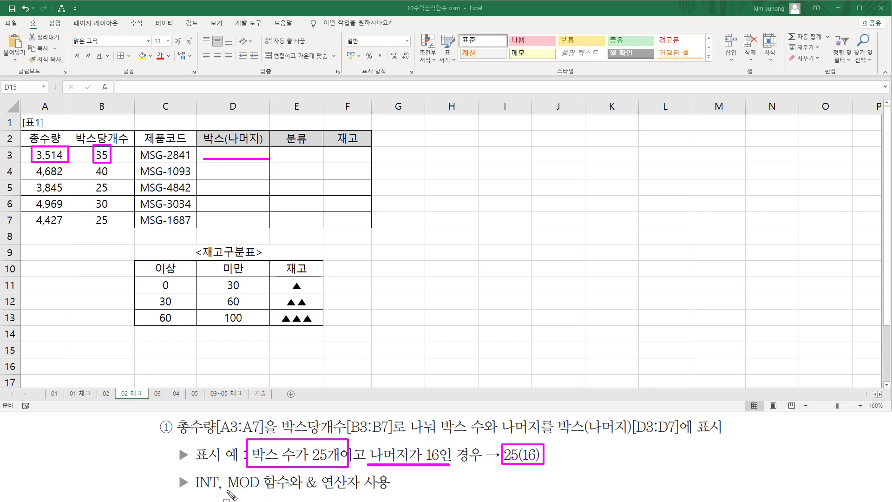
drag(228, 490, 258, 490)
drag(193, 469, 219, 494)
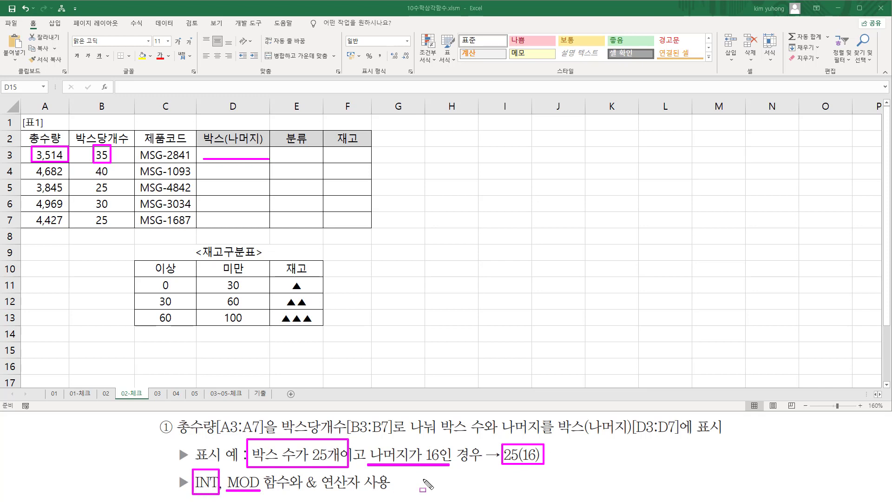
mouse_move(492, 437)
mouse_down()
mouse_move(511, 466)
mouse_move(556, 469)
mouse_up()
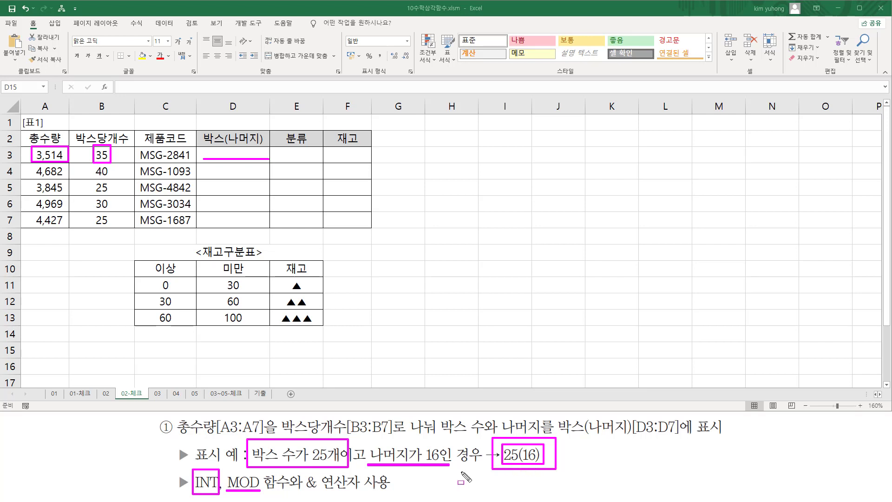
drag(303, 490, 360, 491)
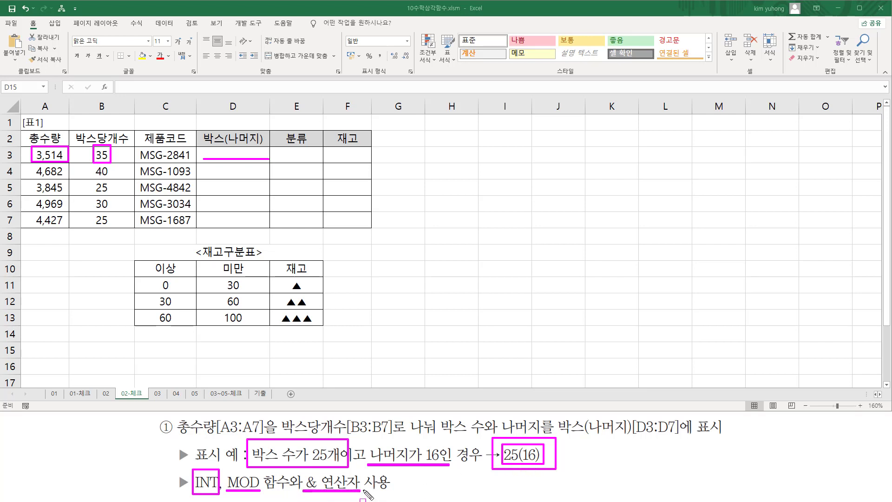
key(Escape)
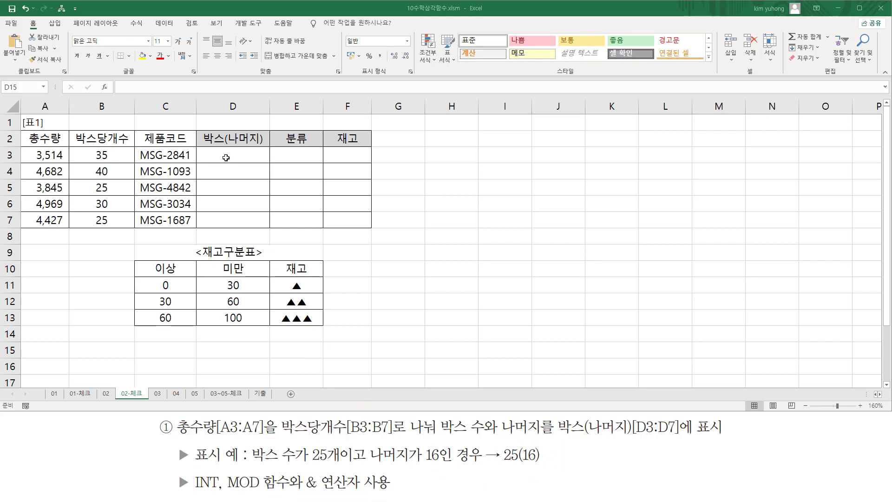
Enter the formula =INT(A3/B3) in cell D3 to calculate the whole number of boxes
click(235, 155)
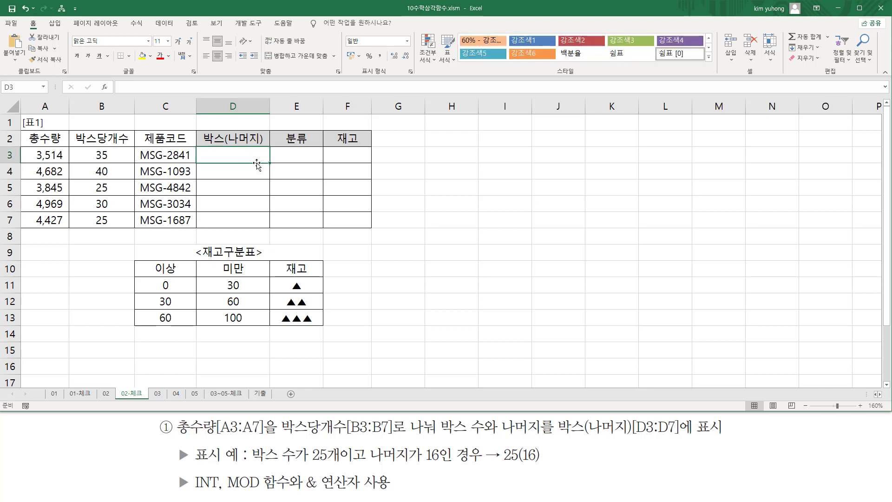
text(=INT)
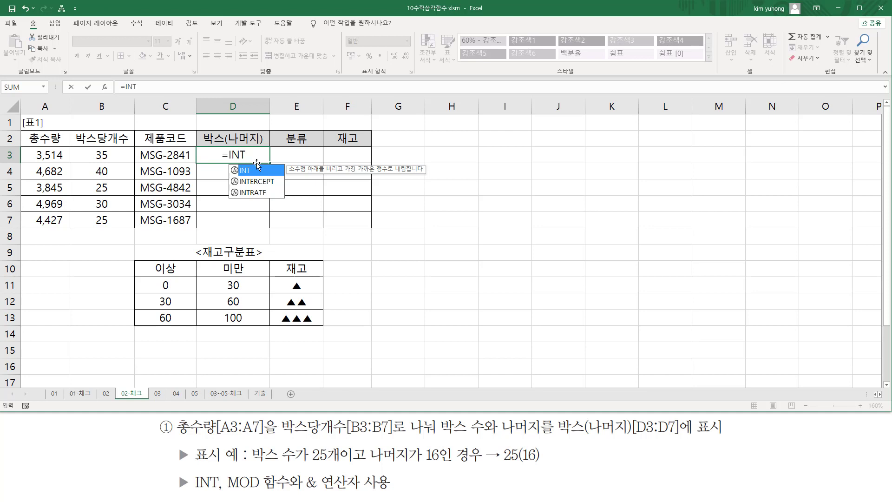
text(()
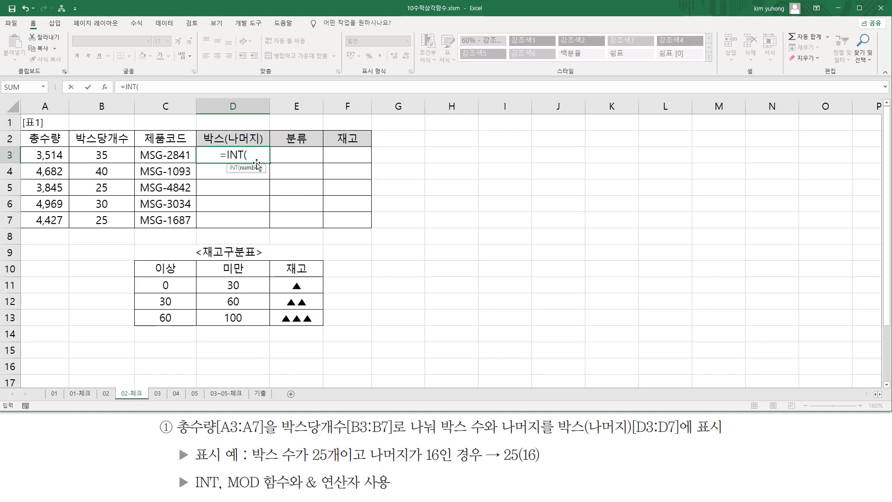
click(45, 157)
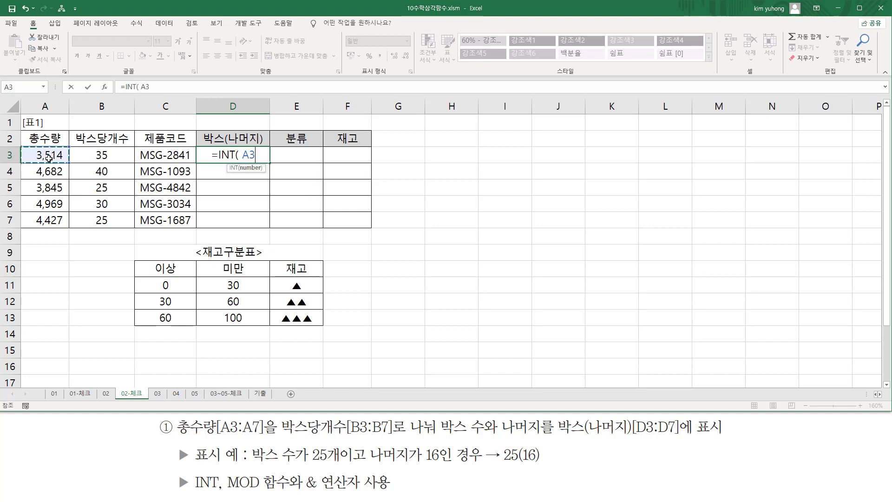
text(/)
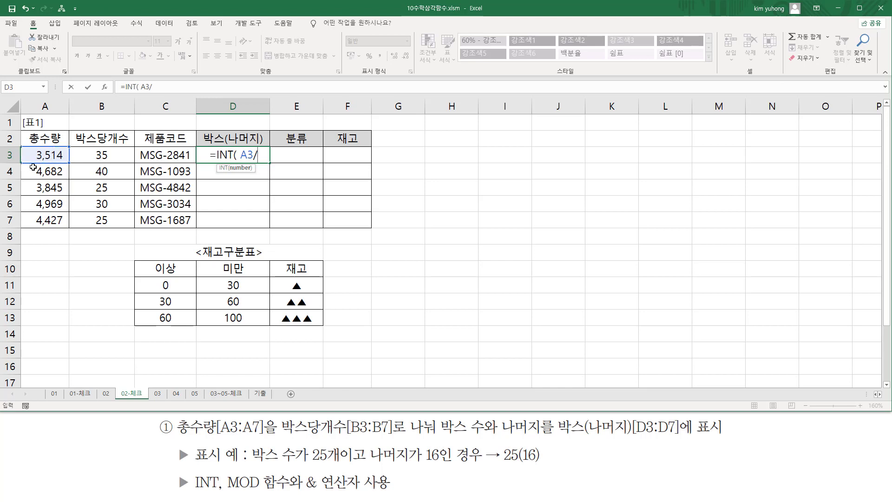
click(84, 156)
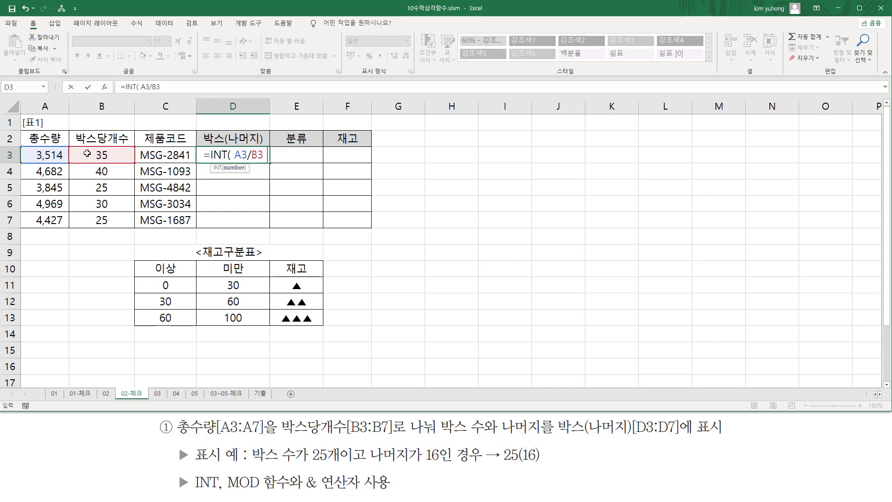
text())
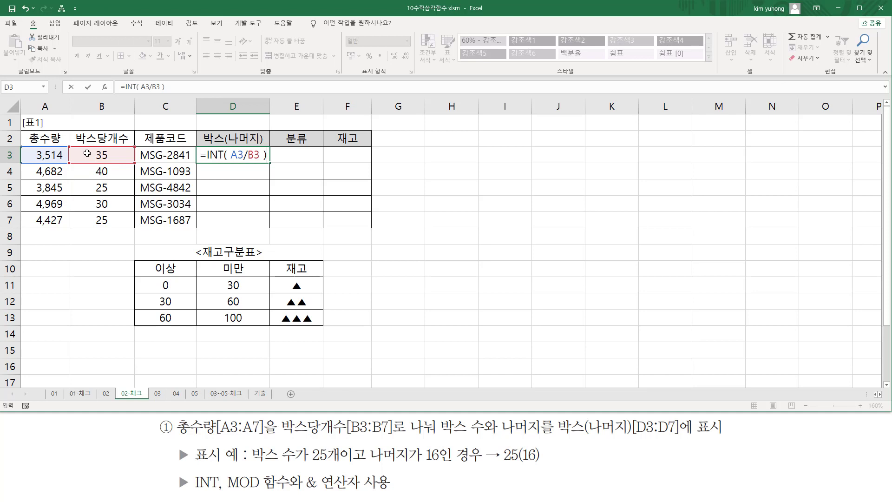
key(Return)
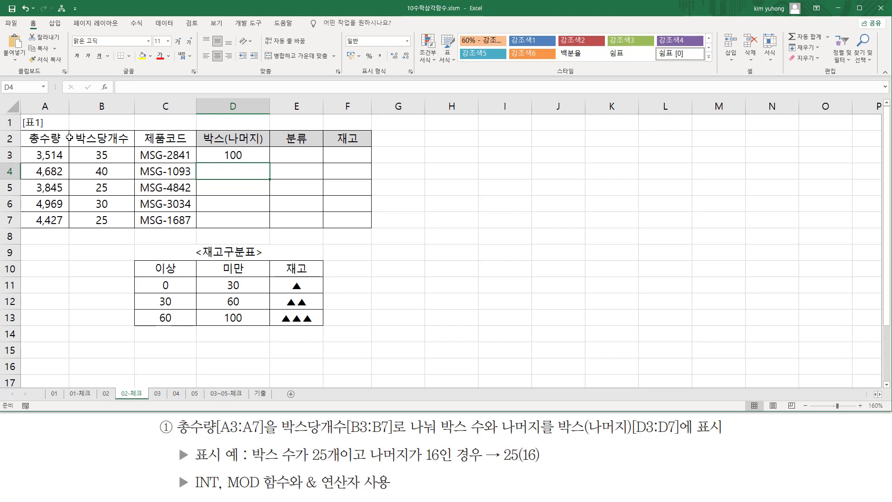
Copy the INT(A3/B3) expression from the formula in D3 and delete it, keeping only the equals sign
click(235, 155)
double_click(208, 155)
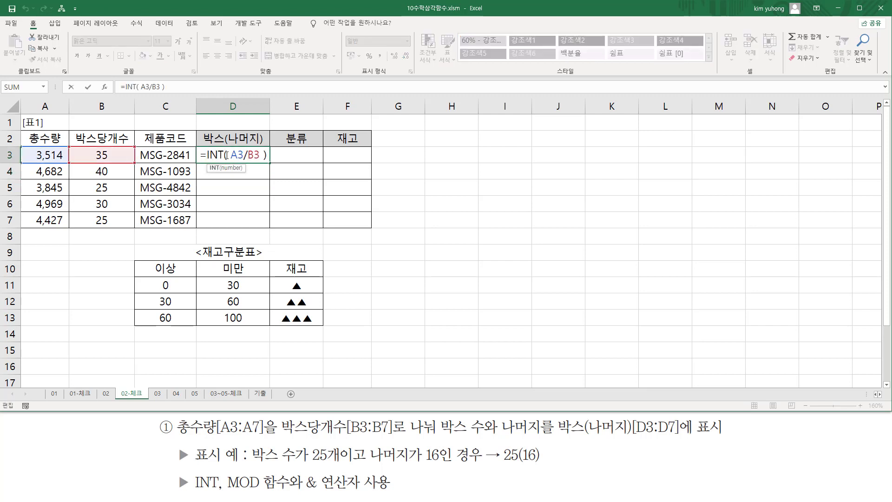
key(shift+End)
key(ctrl+c)
key(Delete)
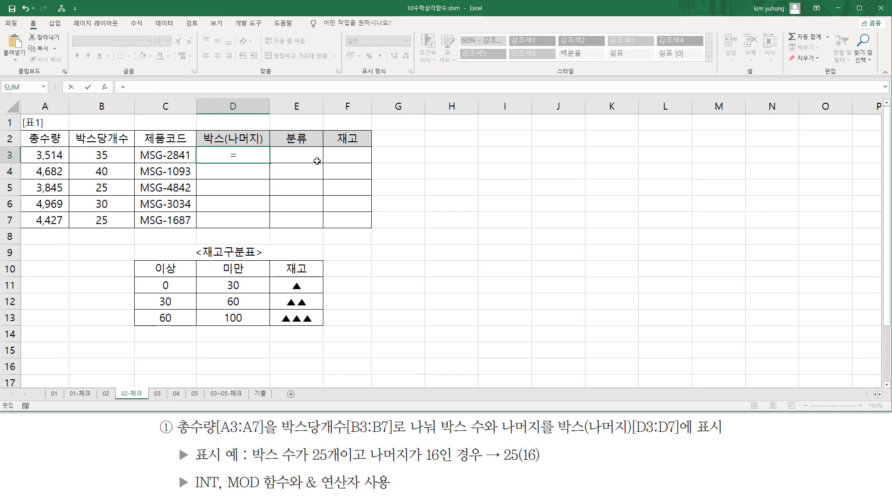
Complete the formula in D3 as =MOD(A3,B3) to calculate the remainder
text(M)
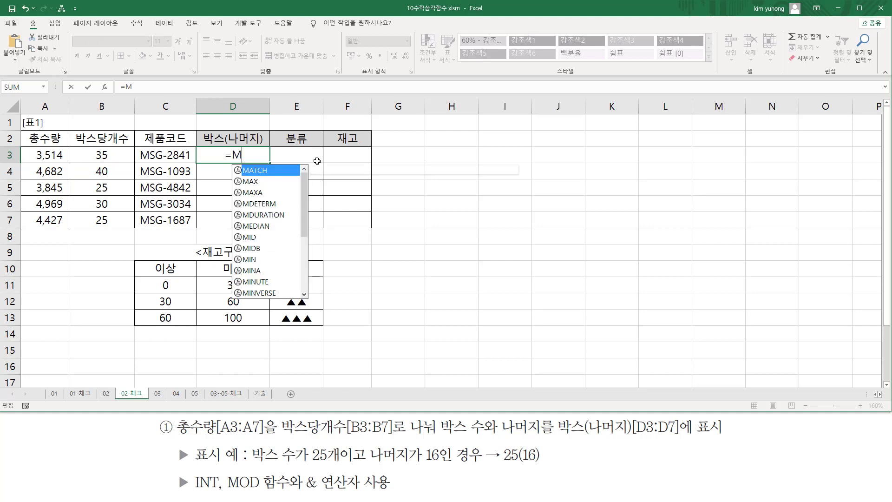
text(OD()
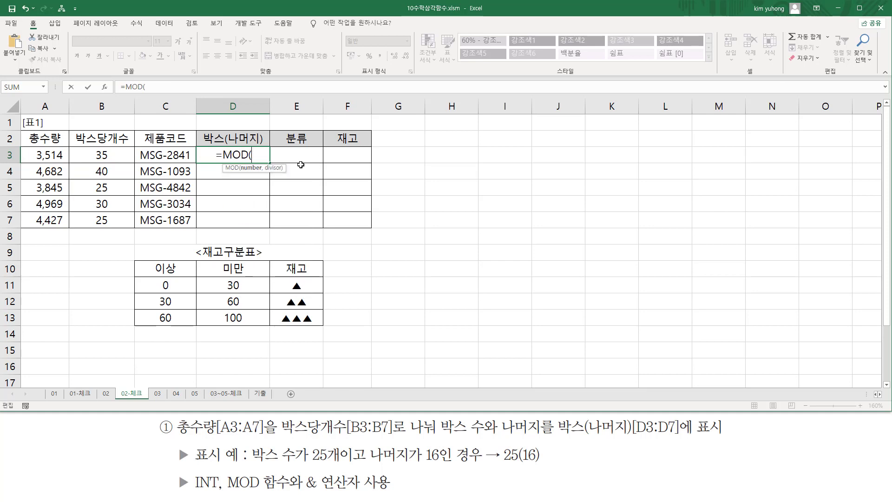
click(53, 154)
text(,)
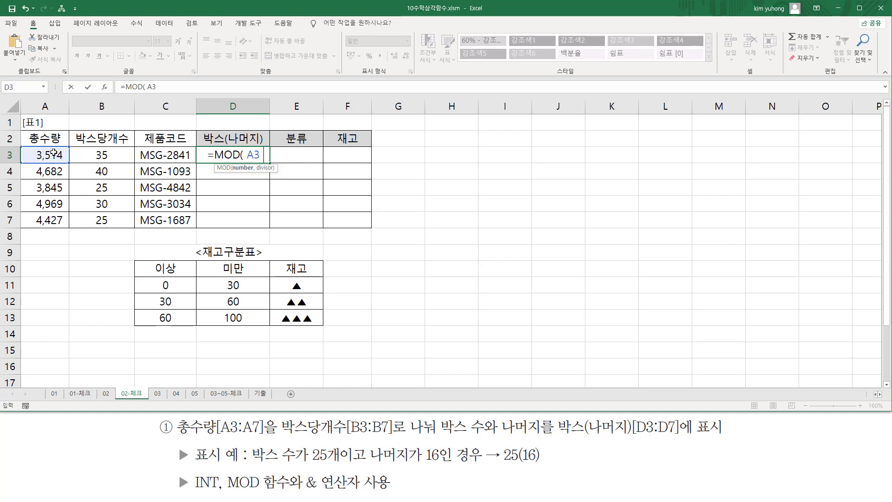
click(103, 155)
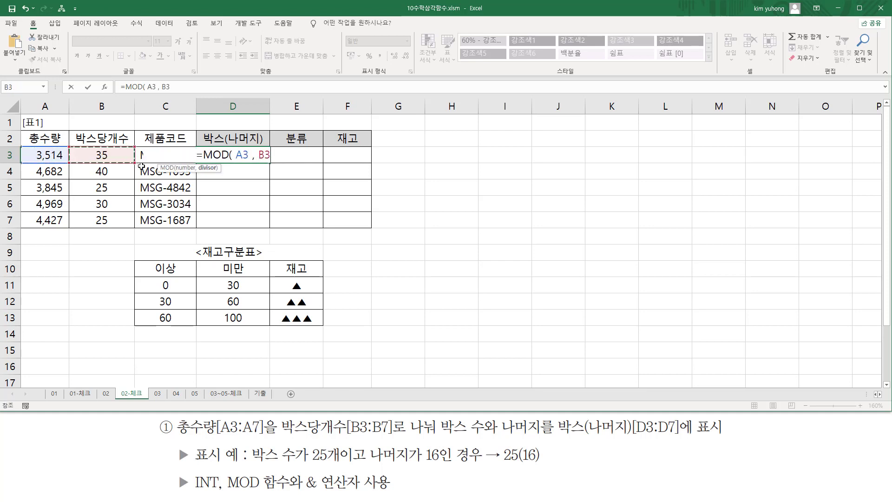
text())
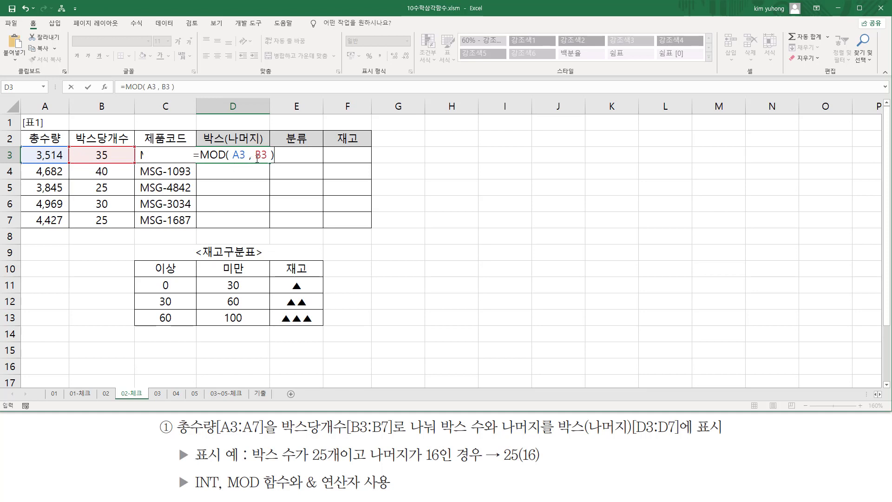
key(Return)
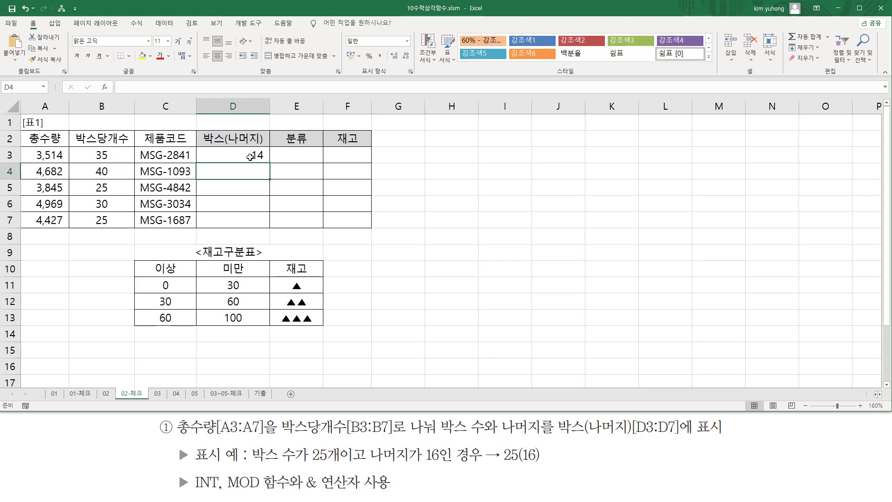
Insert the copied INT(A3/B3) expression before MOD in D3 and join the two functions with the & operator
click(250, 156)
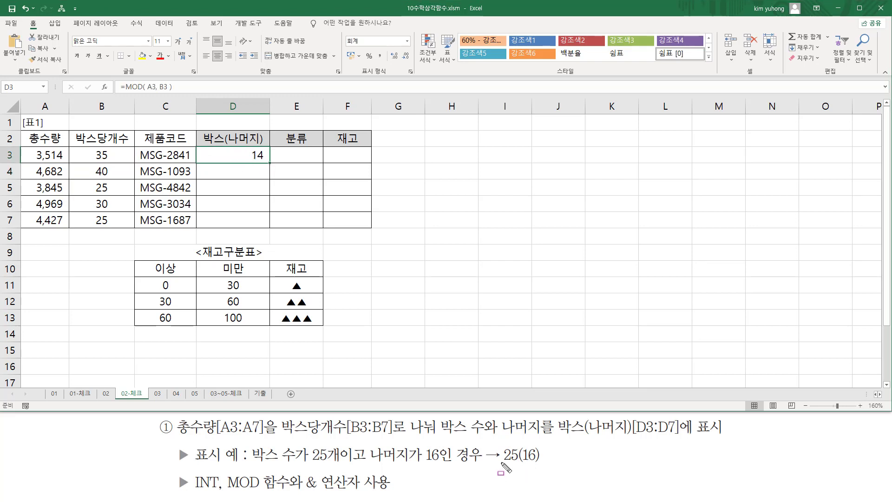
drag(502, 462, 517, 462)
key(Escape)
double_click(234, 150)
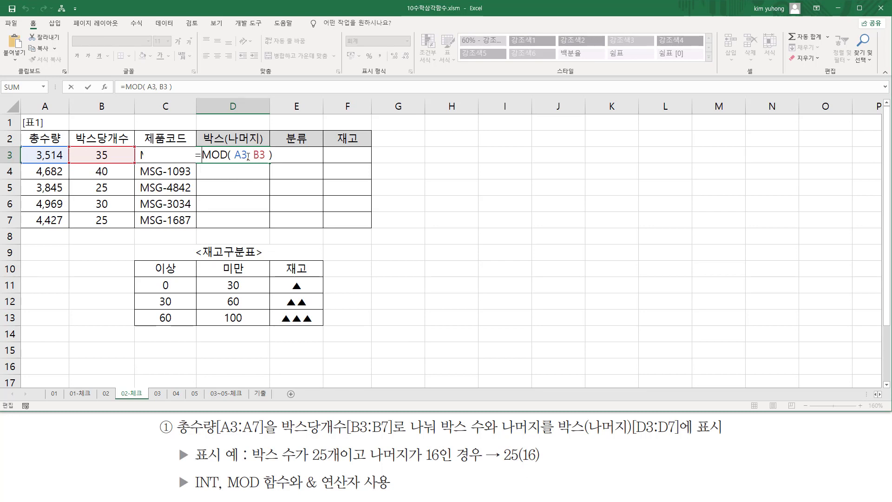
key(ctrl+v)
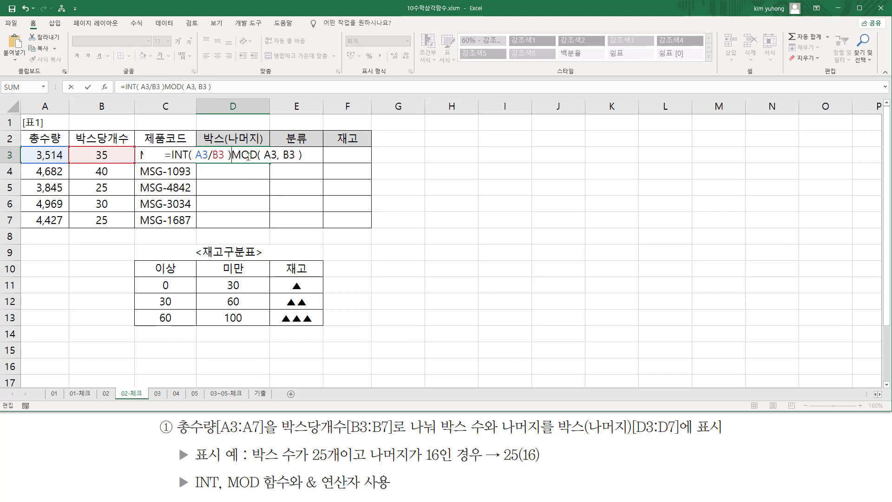
text(&)
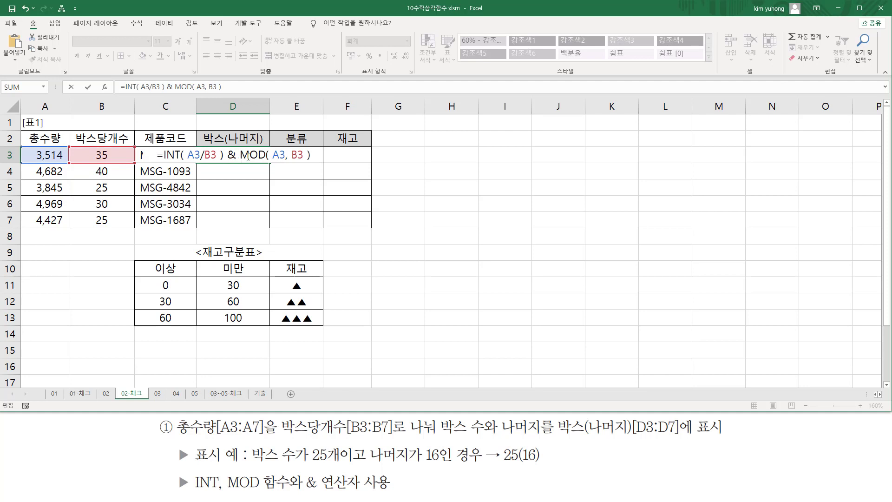
key(Return)
key(ctrl+2)
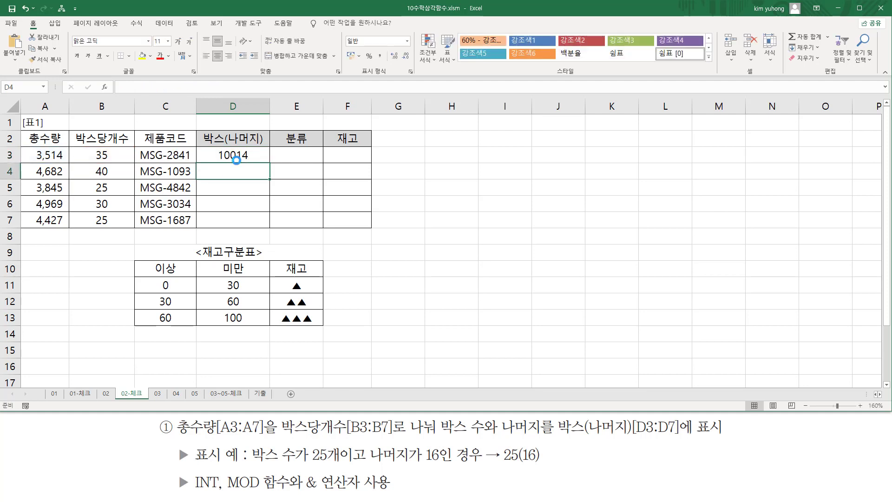
drag(217, 160, 255, 161)
drag(526, 461, 542, 447)
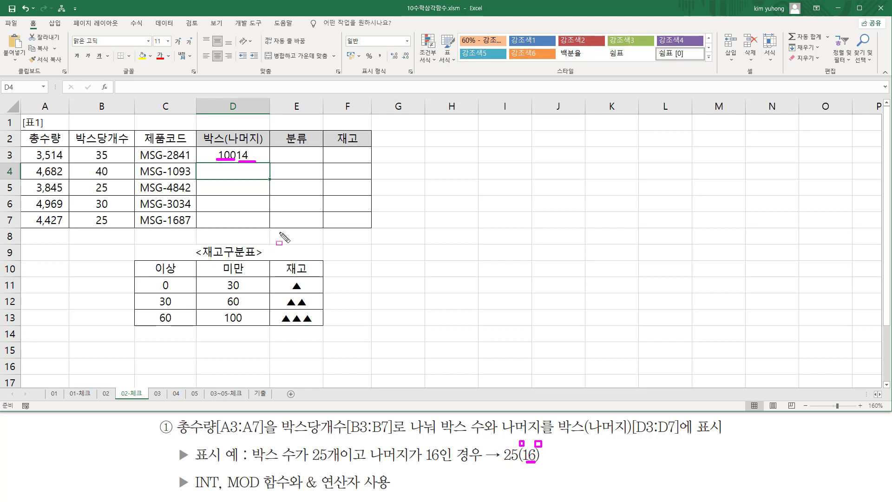
key(Escape)
Insert "(" & before MOD in the D3 formula so an opening parenthesis precedes the remainder
double_click(244, 154)
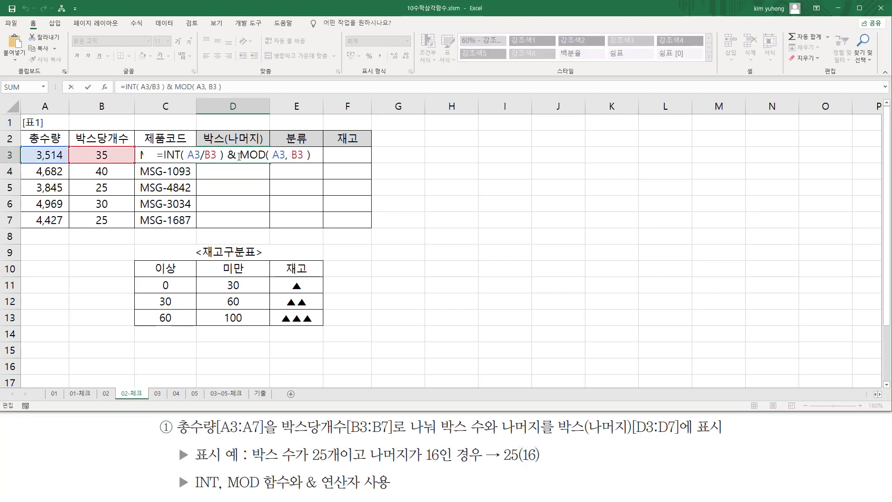
drag(224, 157, 160, 160)
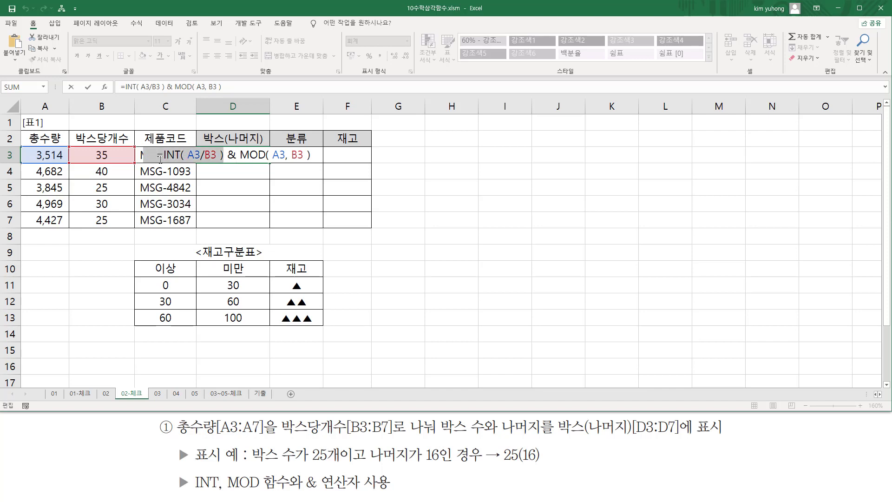
click(239, 155)
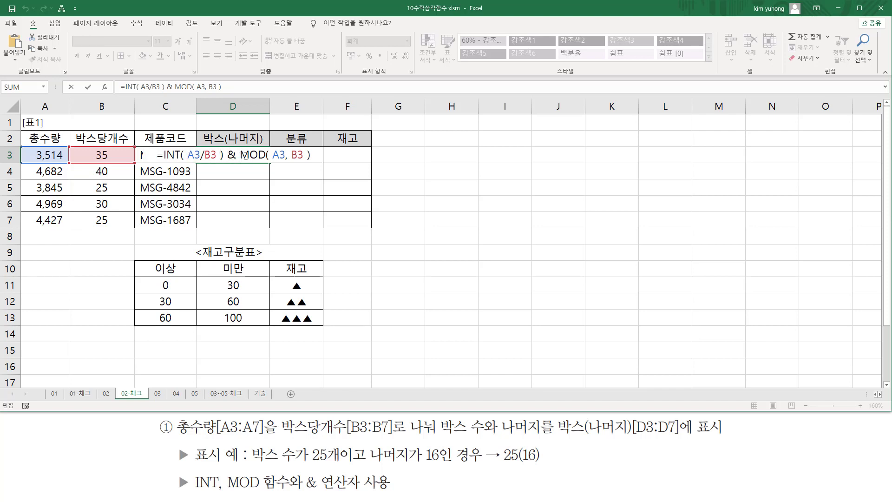
text("("  )
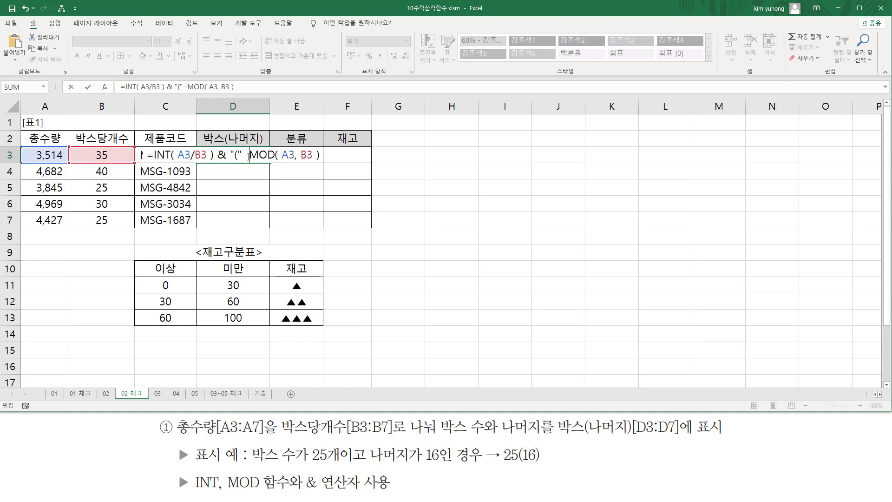
text(&)
key(shift+End)
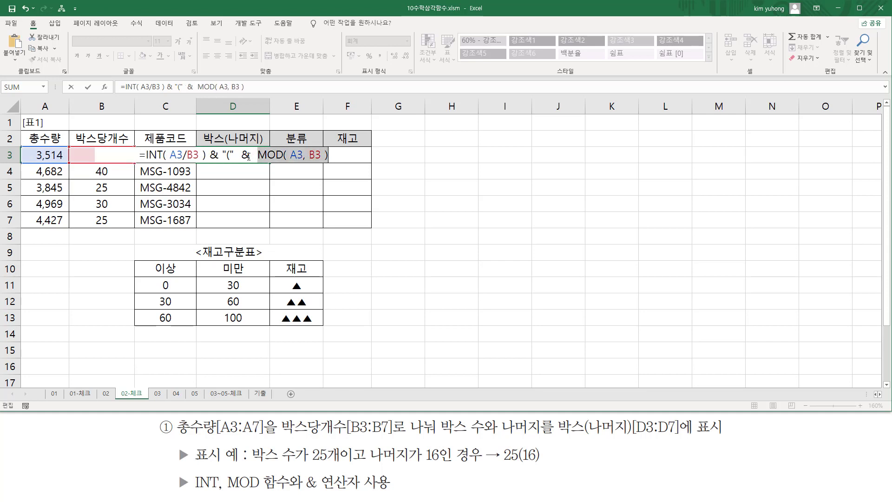
Append & ")" to the end of the D3 formula and fill it down through D7
key(End)
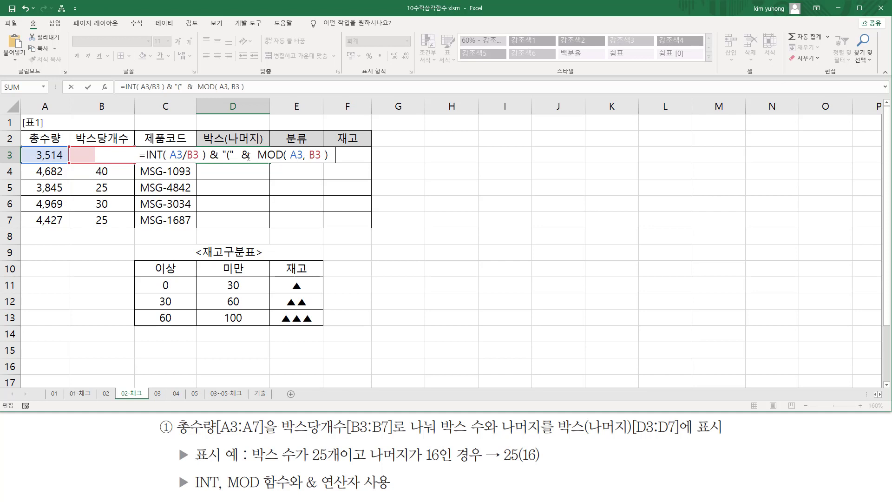
text(&)
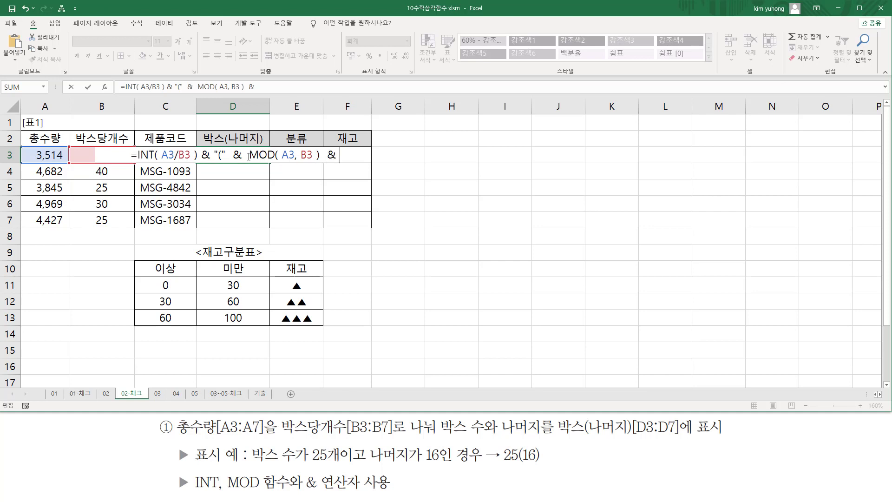
text(  ")")
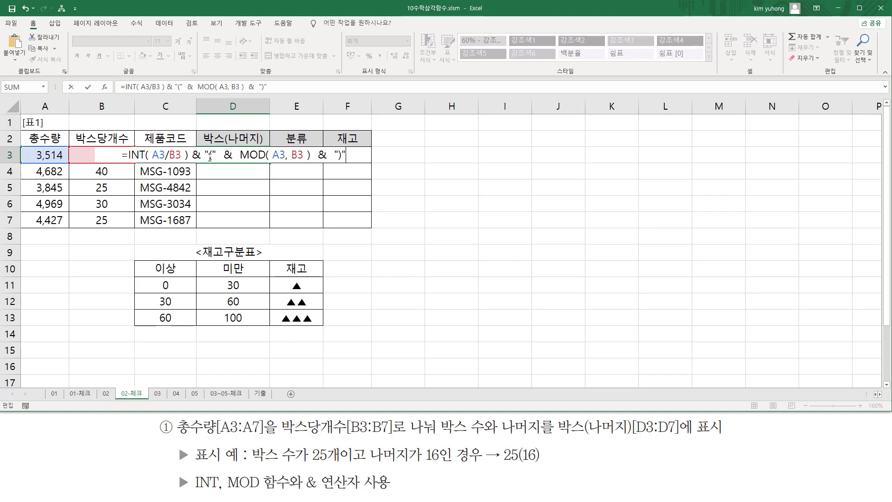
key(Return)
click(235, 155)
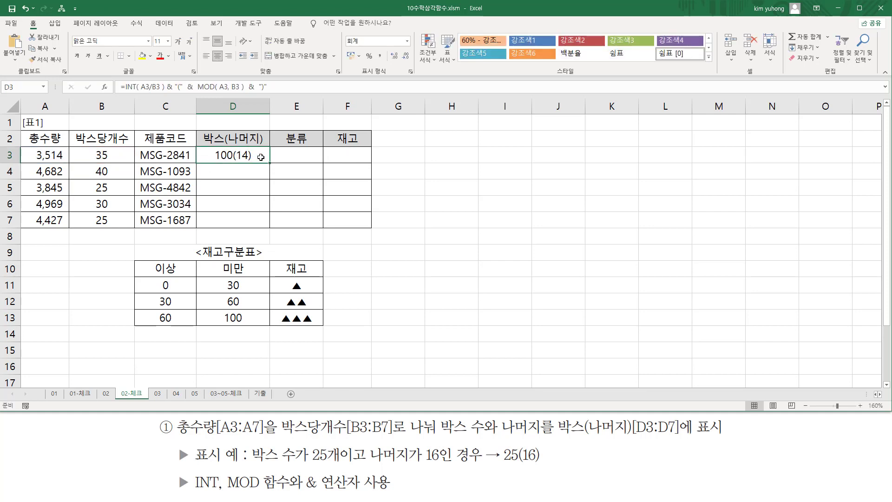
drag(270, 162, 269, 222)
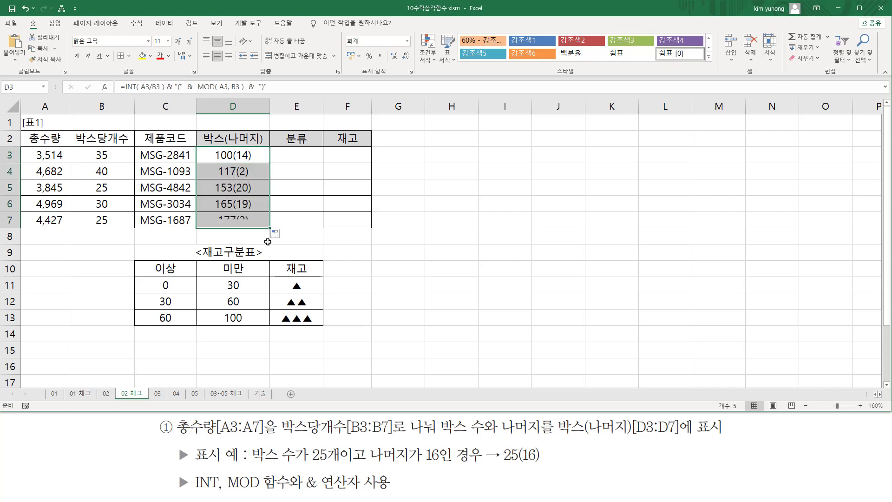
Write the D3 formula as plain text in cell G10, left-aligned and in a red font
click(259, 159)
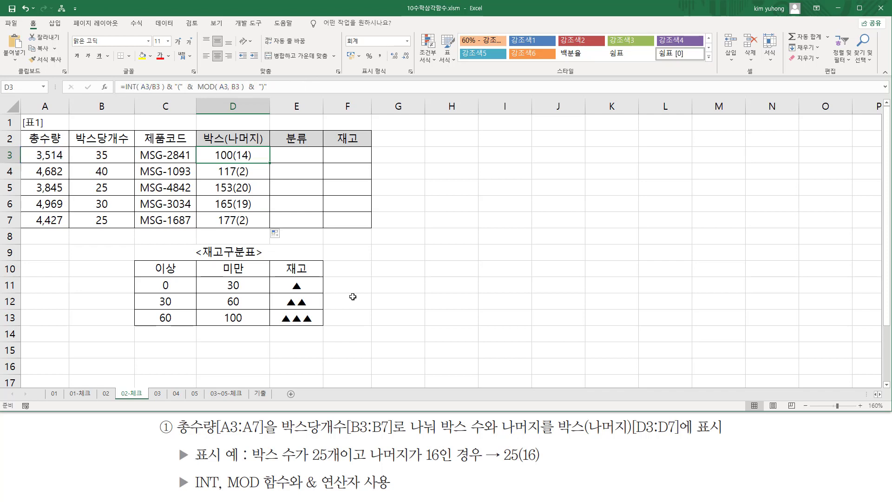
click(382, 269)
double_click(382, 268)
text(INT( A3/B3 ) & "("  &  MOD( A3, B3 )  &  ")")
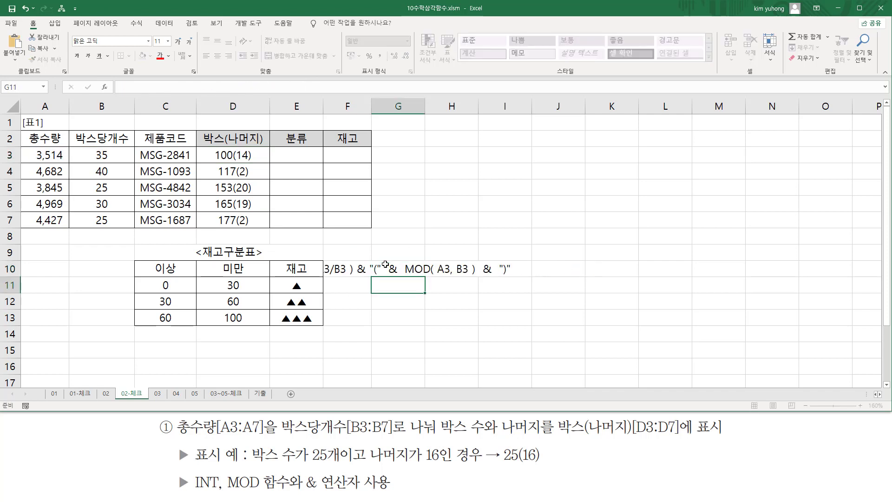
key(Return)
click(388, 264)
click(207, 56)
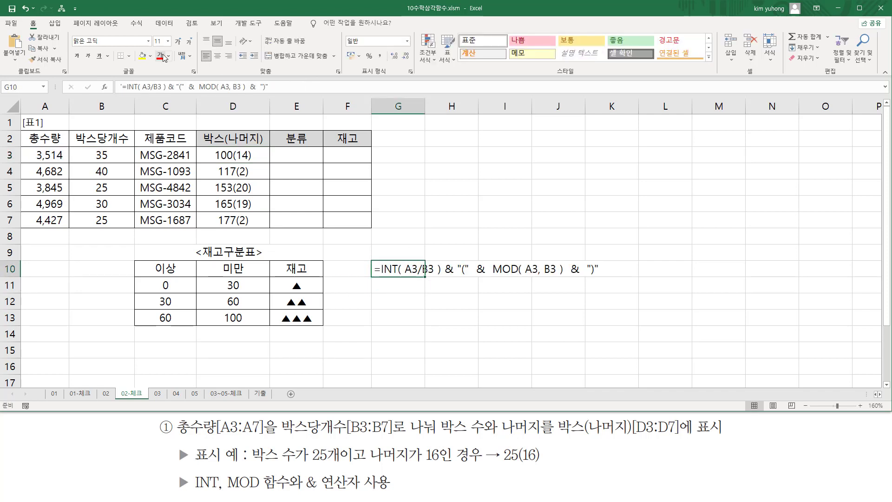
click(161, 56)
click(558, 381)
drag(381, 276, 437, 276)
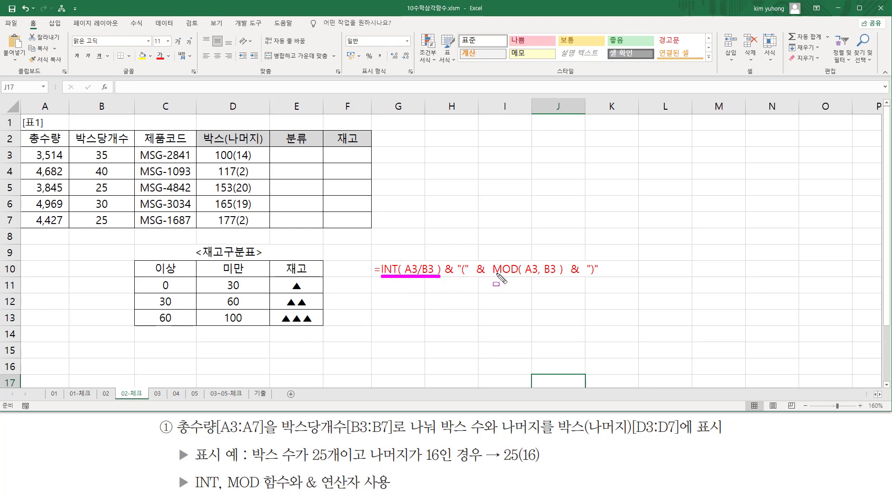
drag(492, 276, 564, 277)
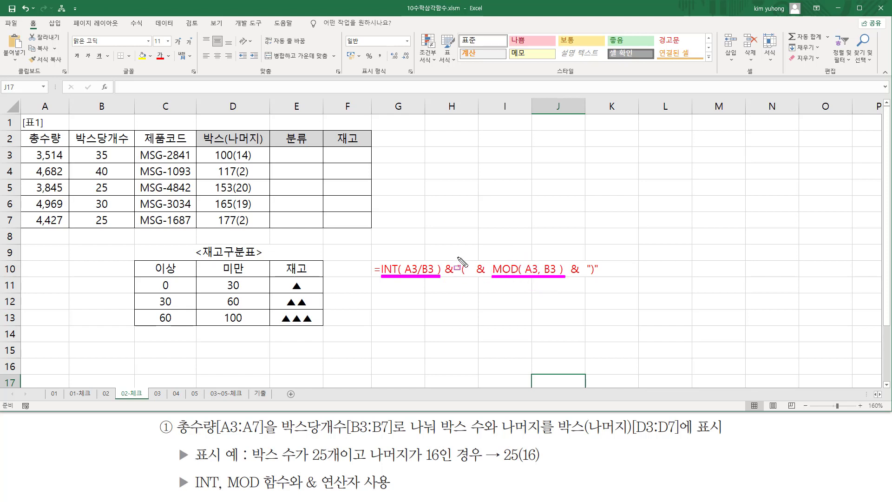
drag(457, 255, 472, 280)
mouse_move(585, 256)
mouse_down()
mouse_move(599, 255)
mouse_move(603, 284)
mouse_up()
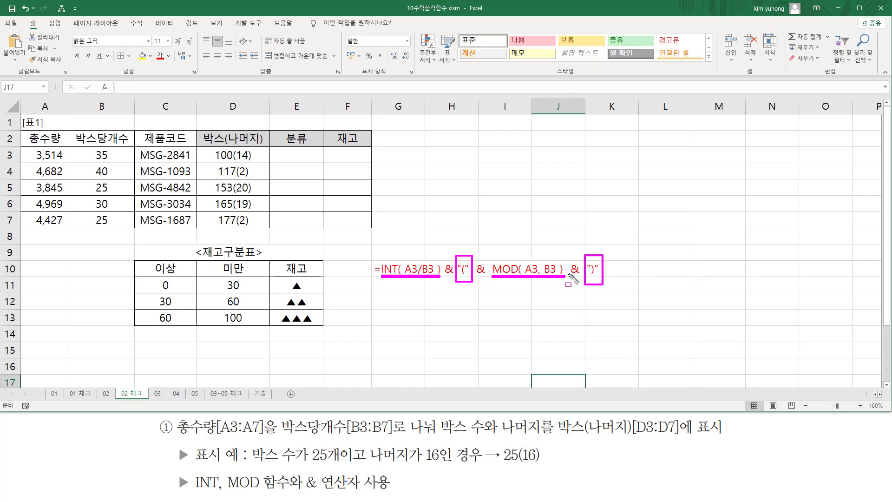
key(Escape)
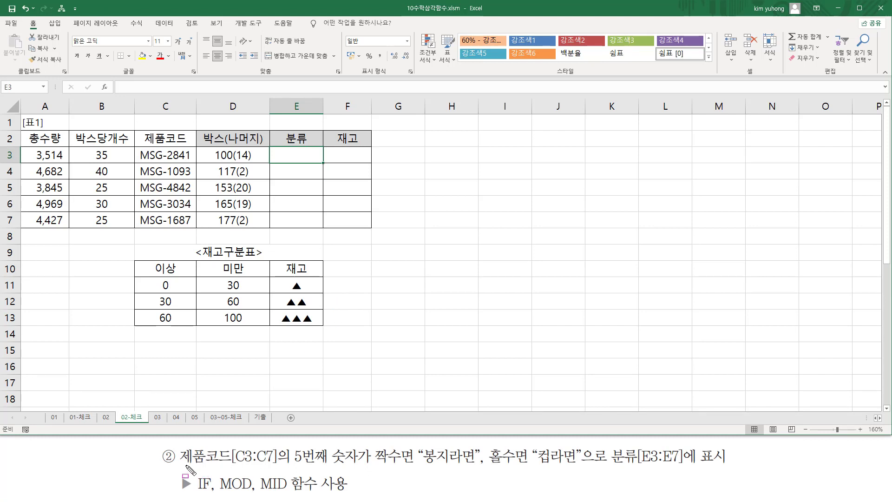
Review the task for 분류 E3:E7: the fifth character of the codes in C3:C7, its even/odd labels, and the required functions
drag(178, 464, 279, 465)
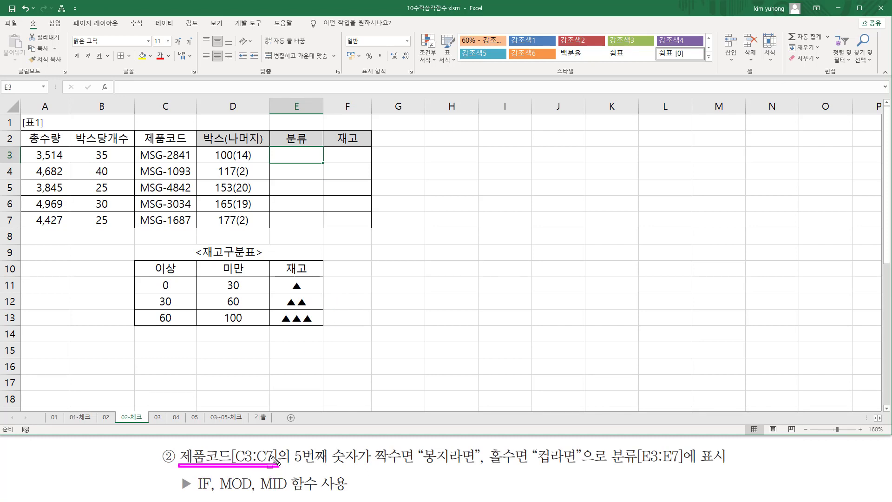
drag(136, 148, 198, 227)
drag(292, 444, 360, 469)
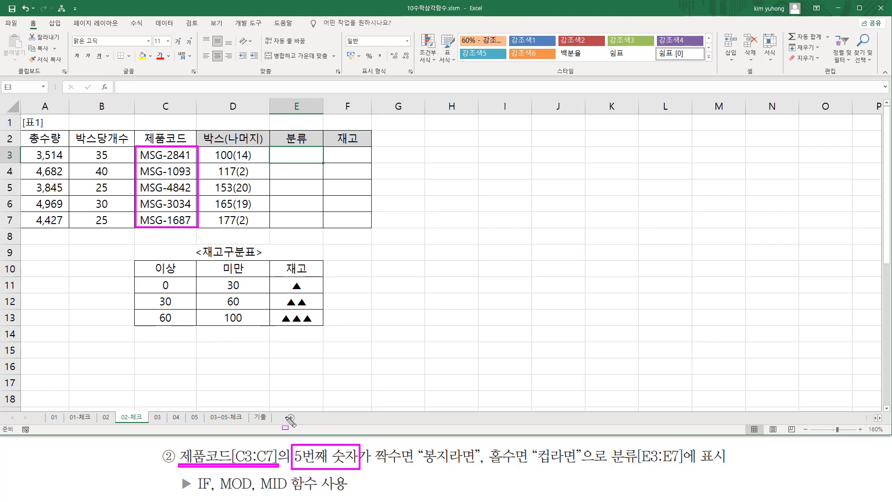
click(152, 159)
click(158, 159)
drag(163, 165, 167, 168)
drag(167, 146, 173, 171)
drag(181, 221, 179, 230)
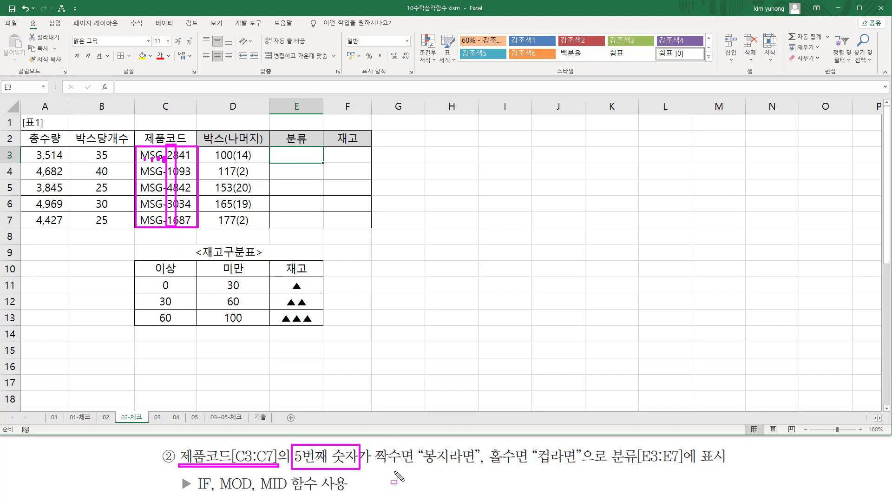
mouse_move(373, 463)
mouse_down()
mouse_move(475, 466)
mouse_move(475, 438)
mouse_move(516, 463)
mouse_move(552, 444)
mouse_move(578, 465)
mouse_up()
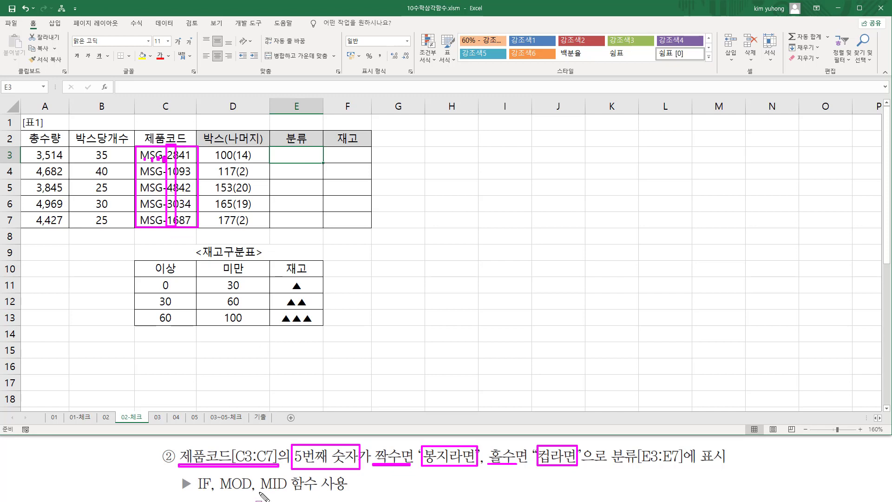
drag(259, 491, 288, 492)
drag(217, 472, 252, 494)
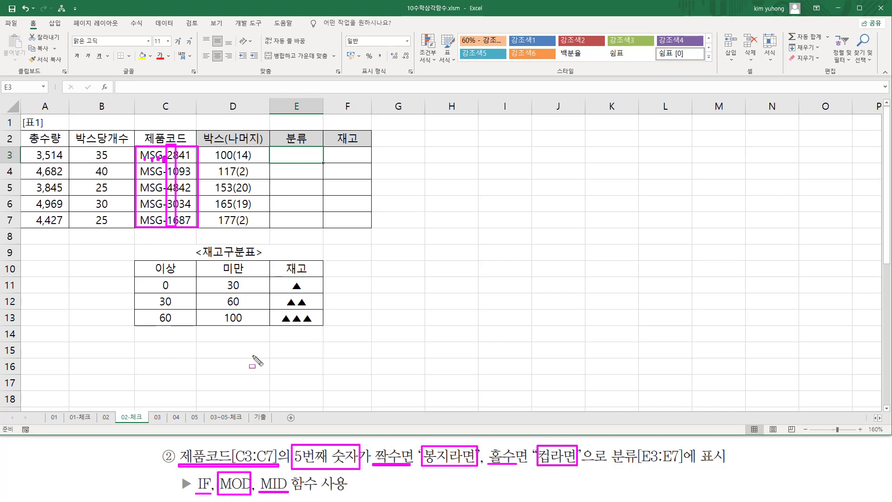
key(Escape)
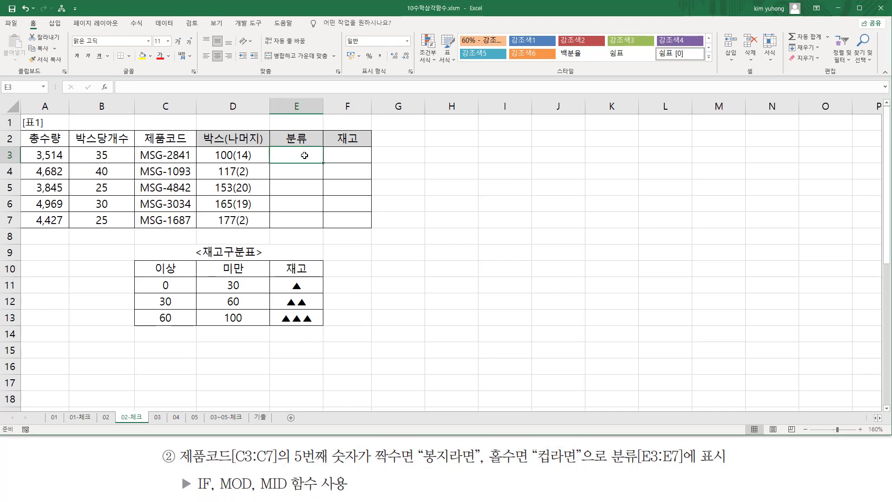
Enter =MID(C3,5,1) in E3 to extract the fifth character of the product code and fill it down through E7
text(=MID()
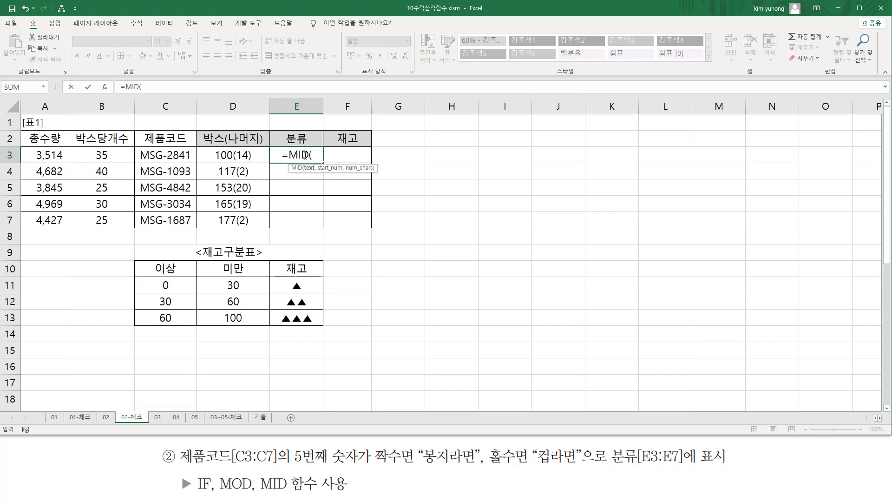
click(155, 152)
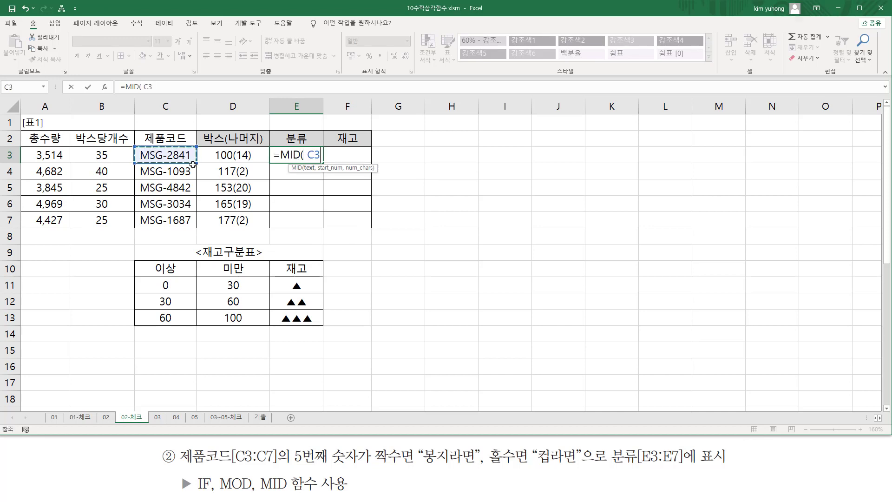
text(,)
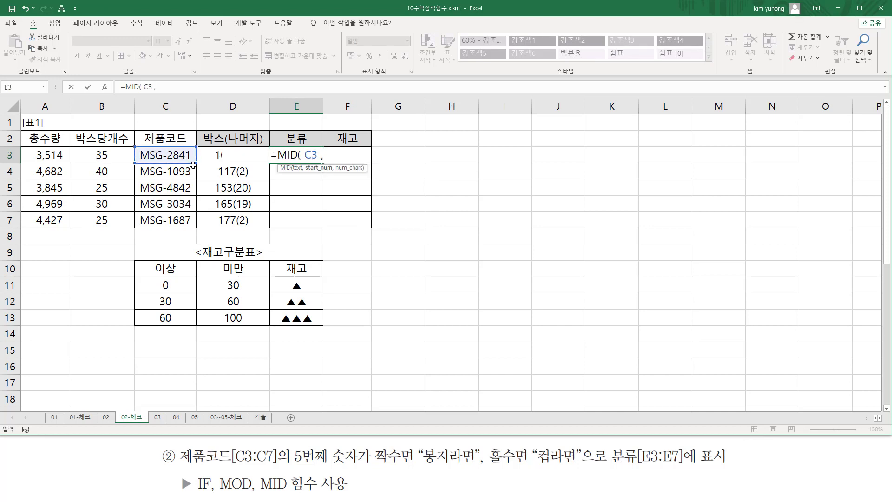
text( 5 ,)
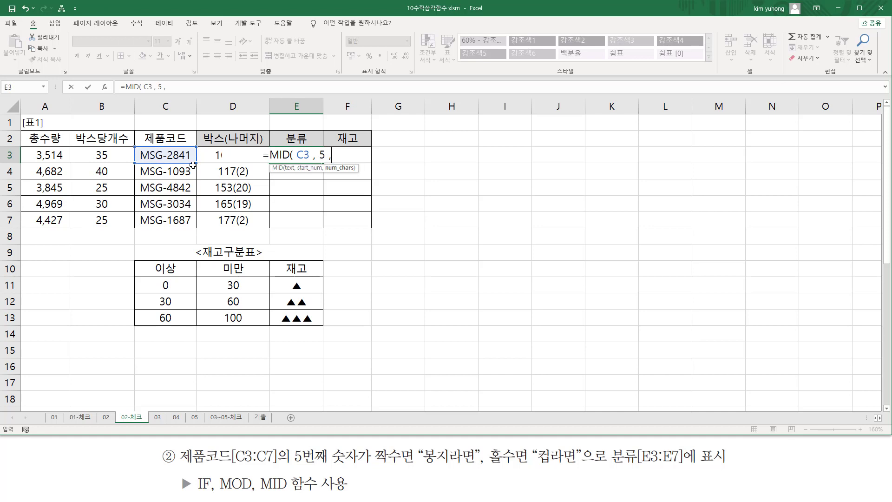
text( 1)
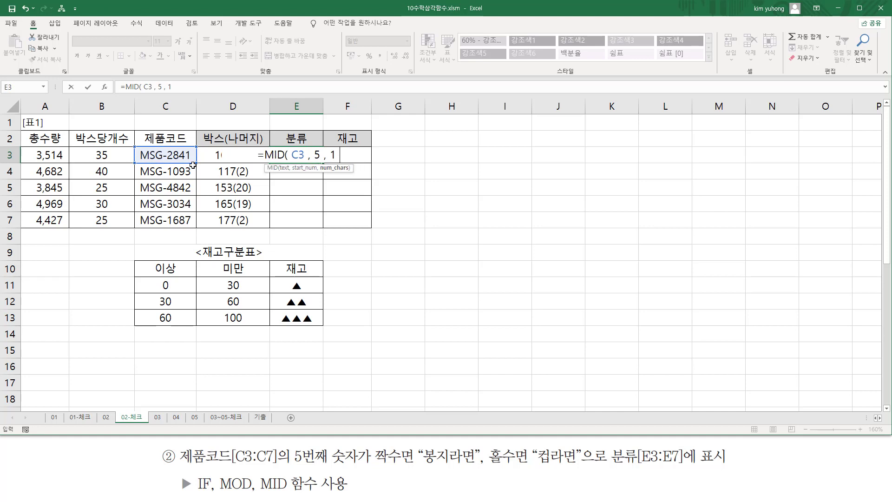
text( ))
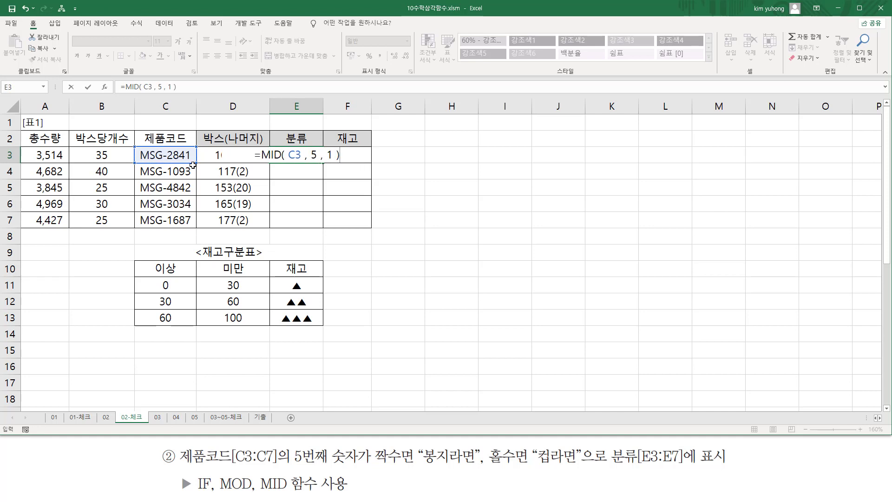
key(Return)
click(299, 157)
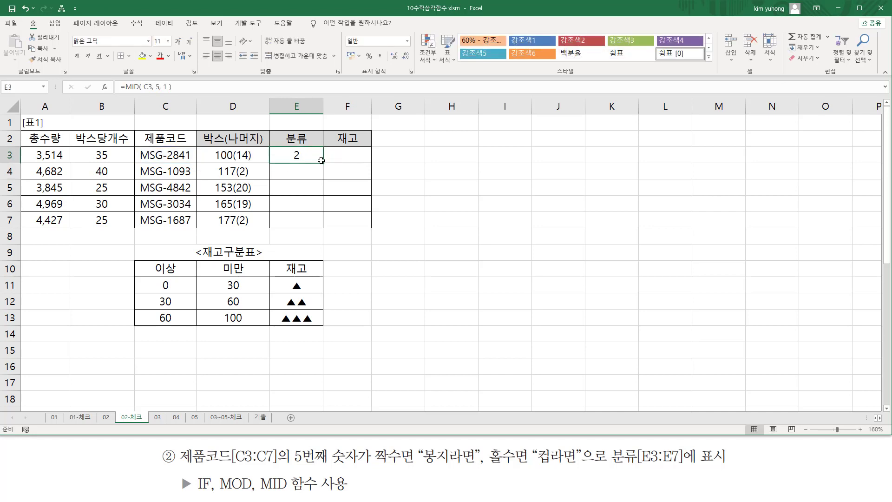
drag(324, 164, 324, 227)
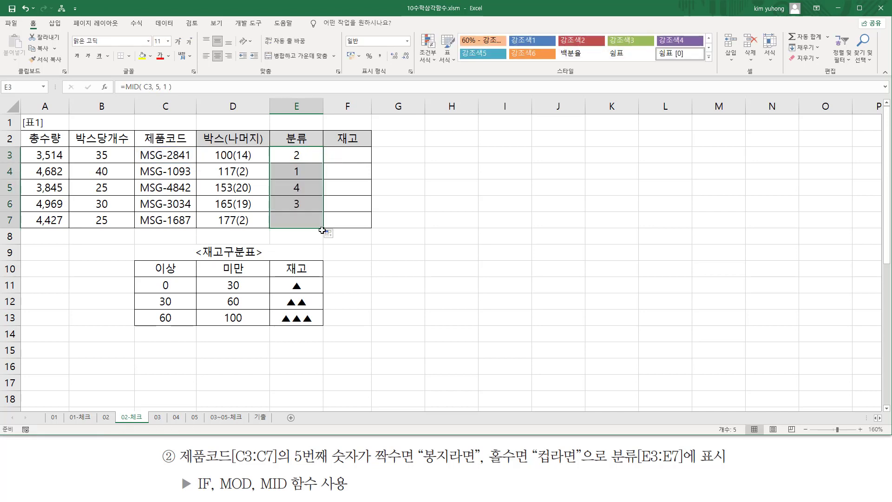
key(ctrl+shift+d)
drag(163, 145, 177, 229)
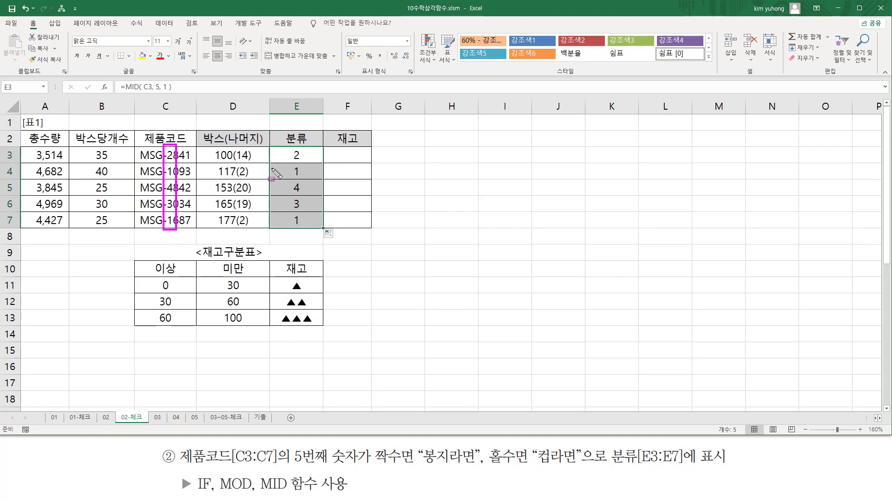
drag(288, 144, 304, 236)
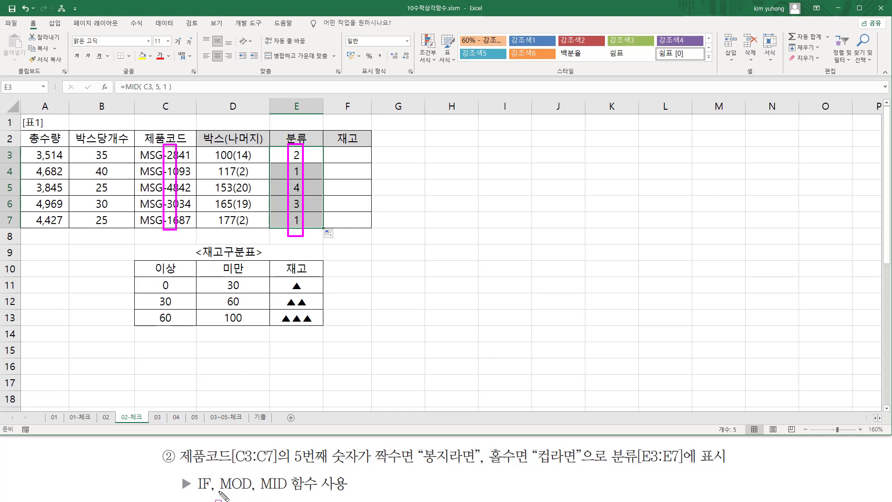
drag(218, 491, 248, 491)
key(Escape)
Wrap the MID expression in E3 in MOD with divisor 2 and fill the formula down through E7
double_click(289, 155)
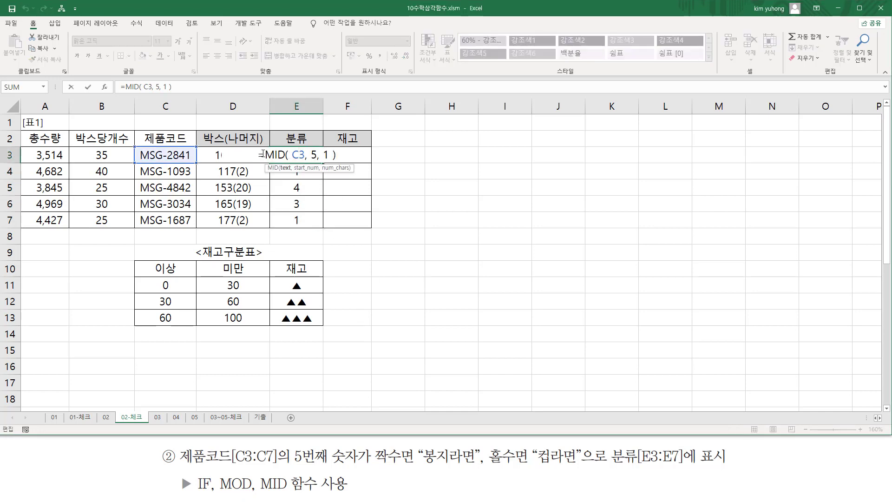
click(265, 154)
text(MOD()
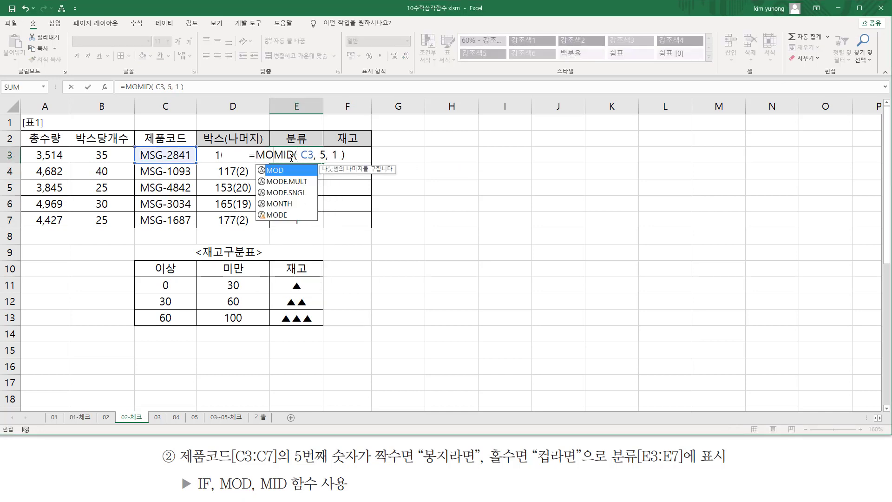
key(shift+End)
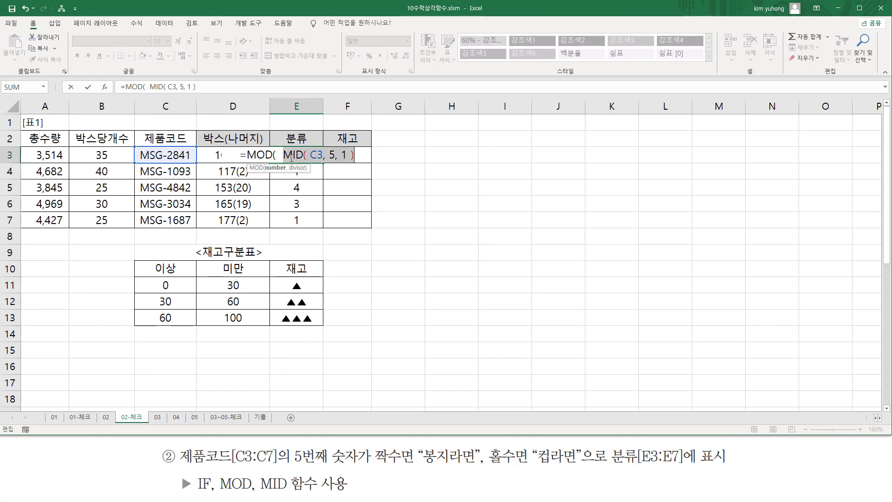
key(End)
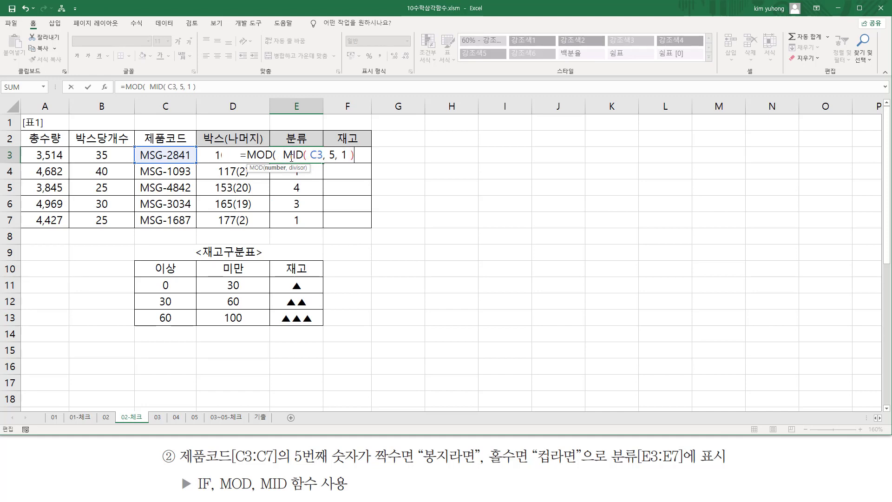
text(, 2)
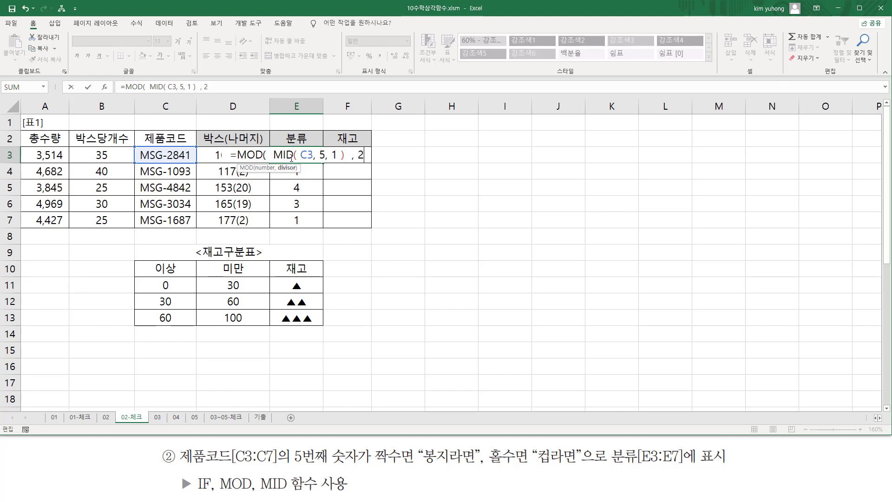
text( ))
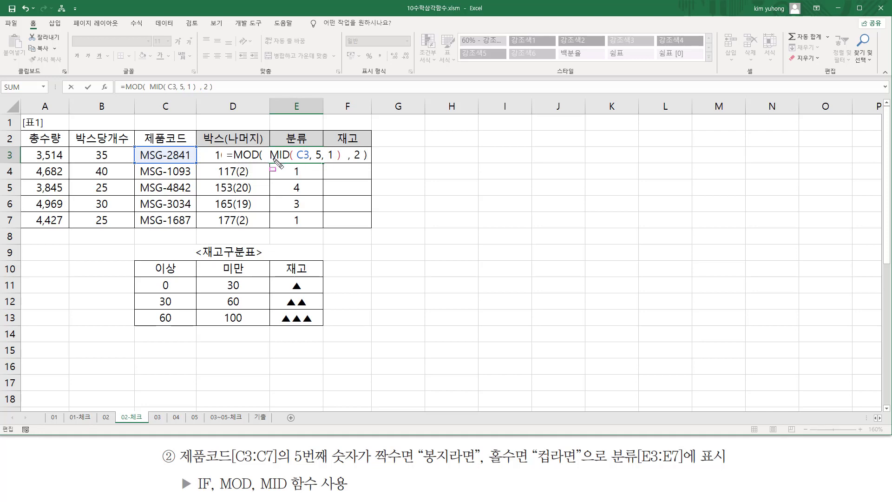
drag(270, 161, 336, 161)
mouse_move(270, 161)
mouse_down()
mouse_move(343, 150)
mouse_move(359, 163)
mouse_move(362, 149)
mouse_up()
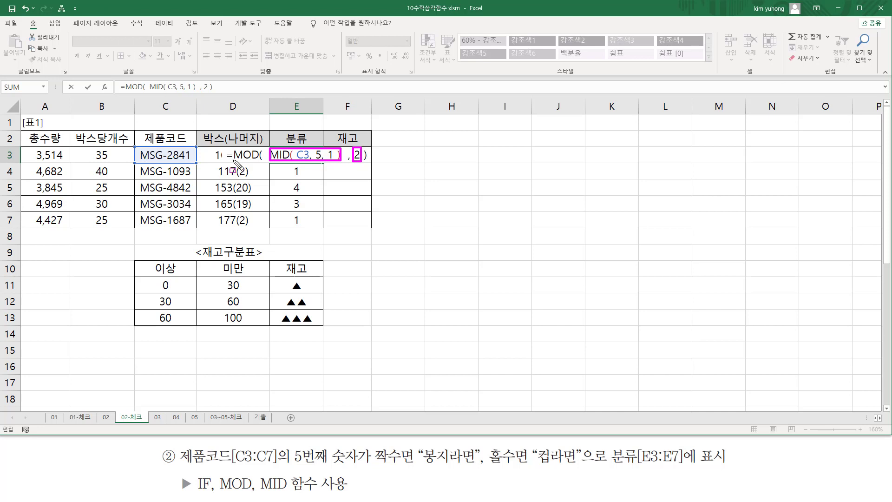
drag(233, 160, 259, 161)
key(Escape)
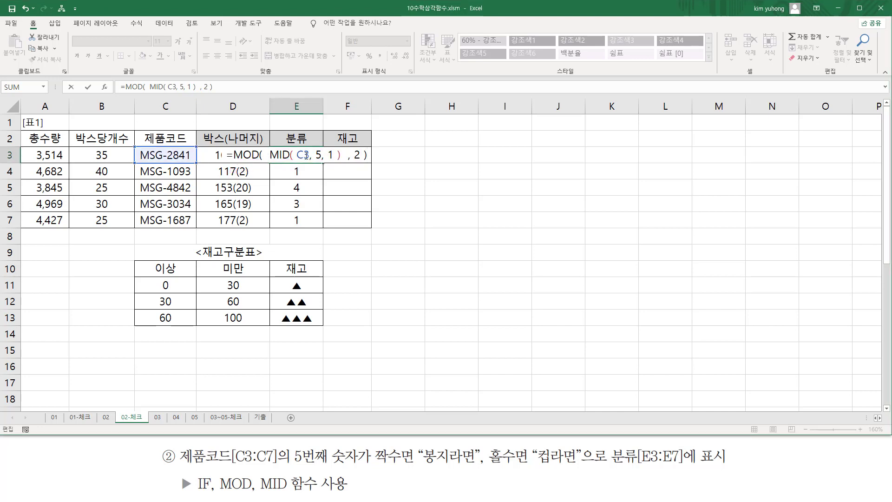
key(Return)
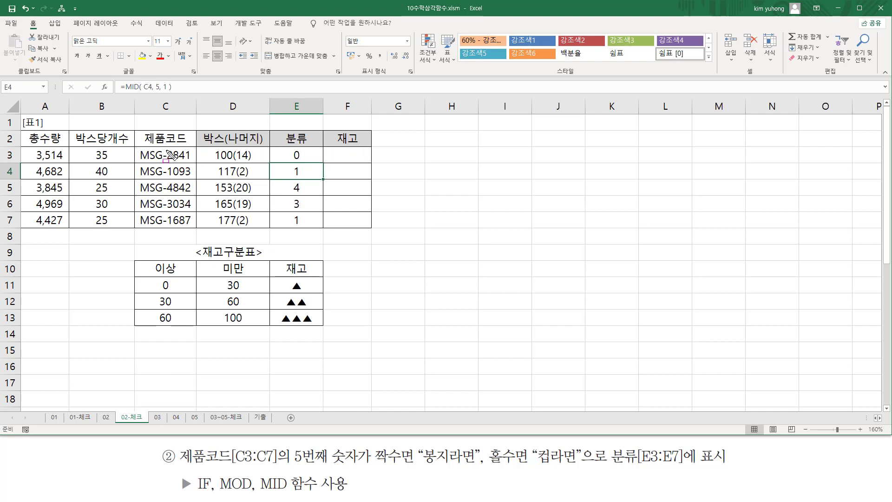
drag(166, 146, 173, 163)
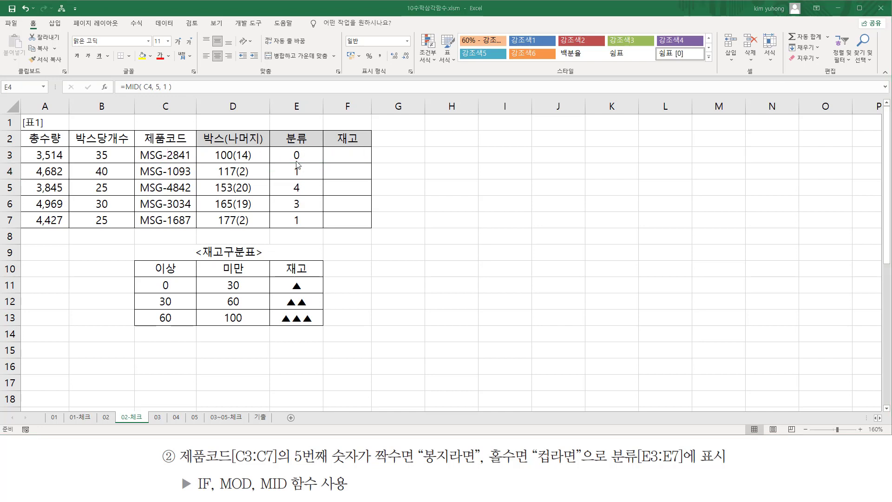
click(317, 159)
drag(324, 164, 320, 225)
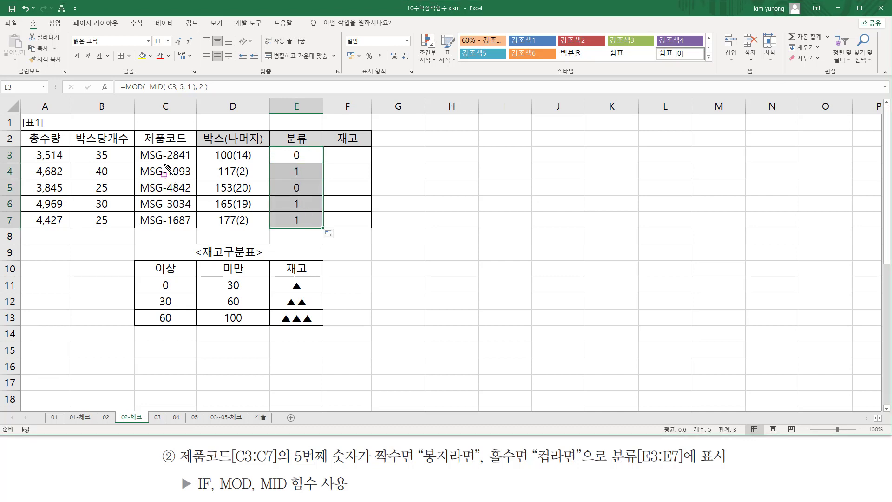
Compare the fifth characters of the product codes in C4:C7 with the MOD remainders in E4:E7
drag(167, 165, 176, 228)
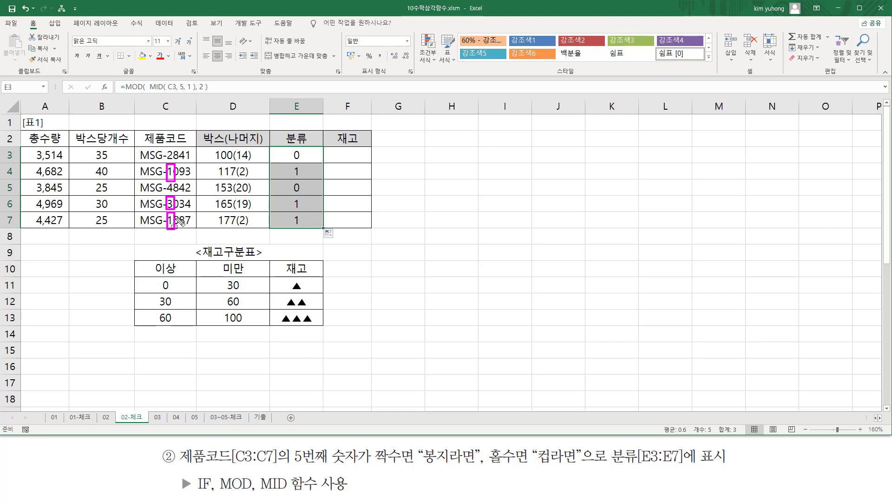
drag(293, 176, 301, 175)
mouse_move(290, 210)
mouse_down()
mouse_move(303, 210)
mouse_move(302, 226)
mouse_up()
key(Escape)
drag(167, 182, 166, 177)
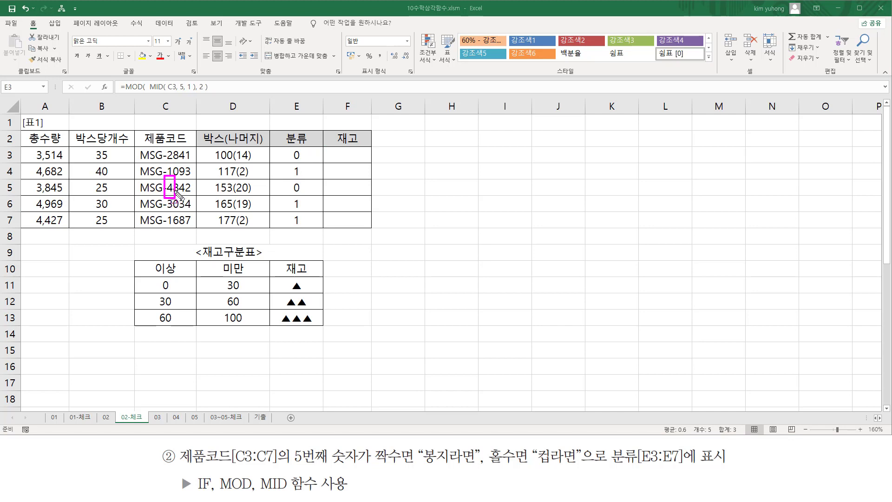
drag(289, 191, 302, 191)
key(Escape)
Cut the MOD expression out of the E3 formula, keeping the equals sign, and review the even/odd label conditions
click(296, 154)
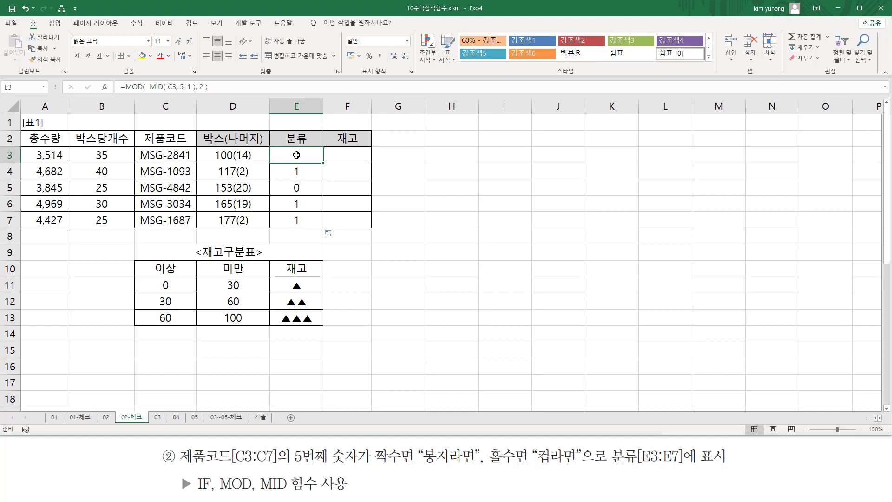
double_click(296, 154)
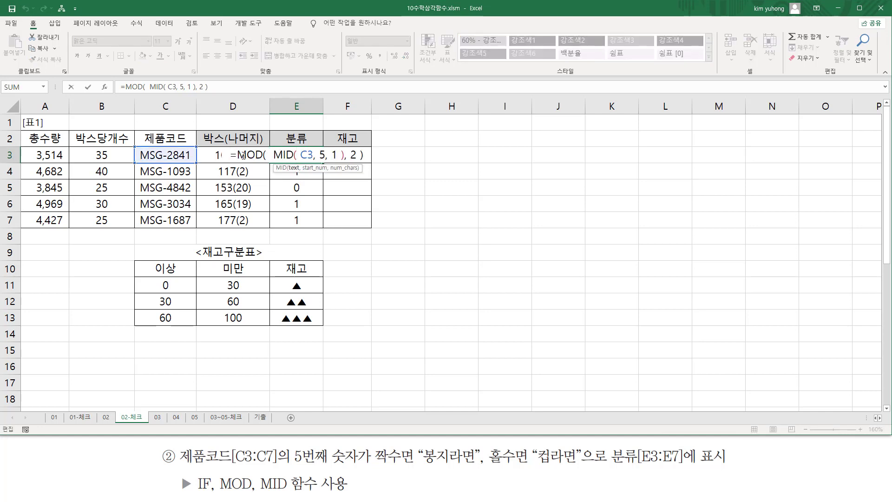
drag(238, 155, 404, 157)
key(ctrl+x)
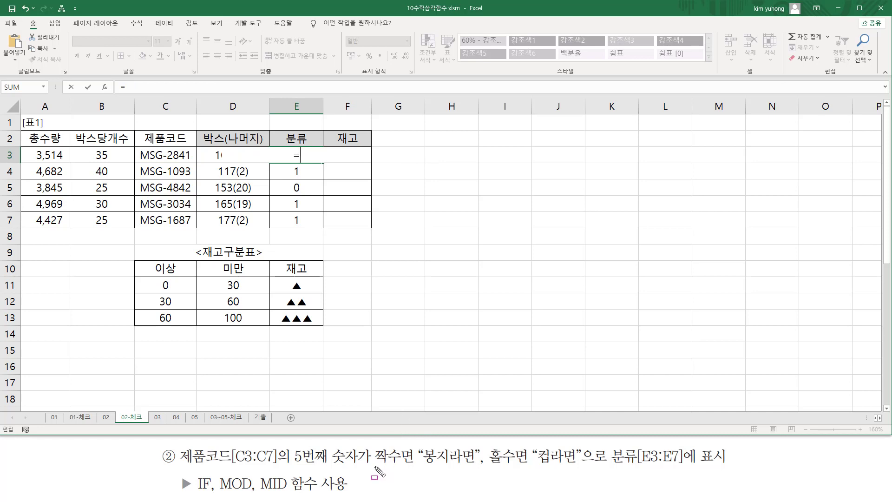
drag(374, 468, 580, 468)
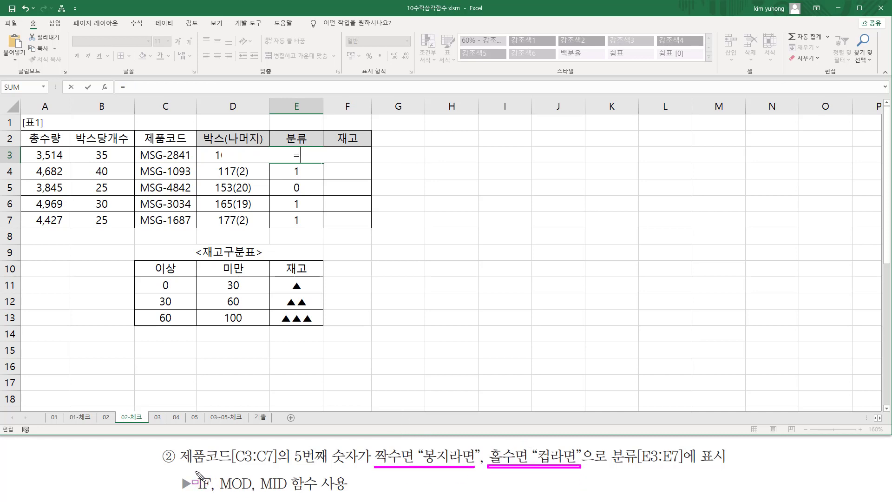
drag(195, 470, 207, 495)
key(Escape)
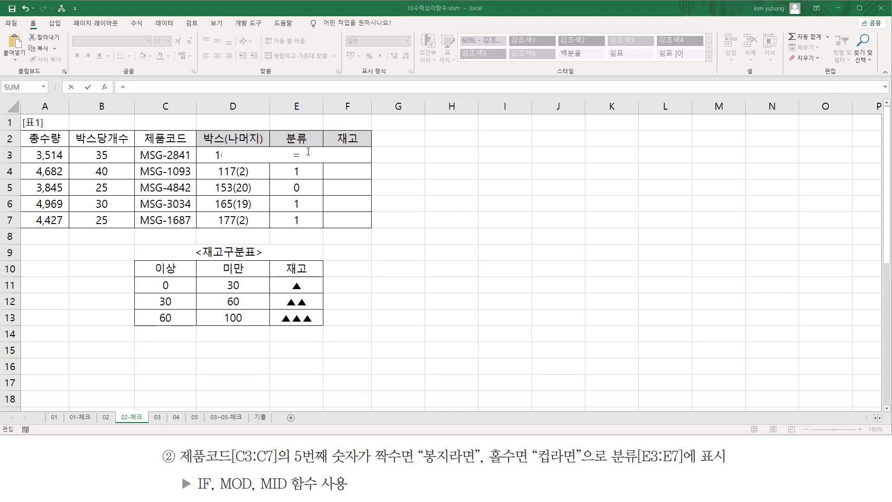
Start an IF formula in E3 and reinsert the cut expression to make the logical test MOD(MID(C3,5,1),2)=0
click(302, 151)
text(=IF()
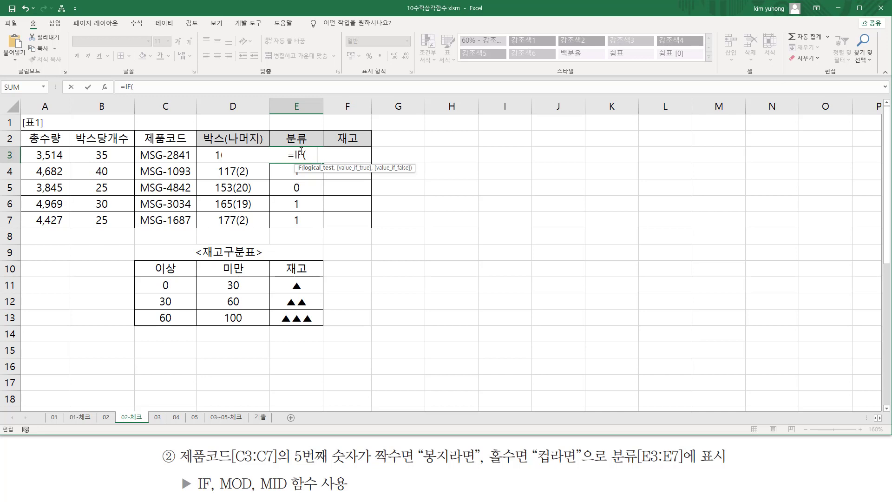
text(   MOD(  MID( C3, 5, 1 ), 2 ))
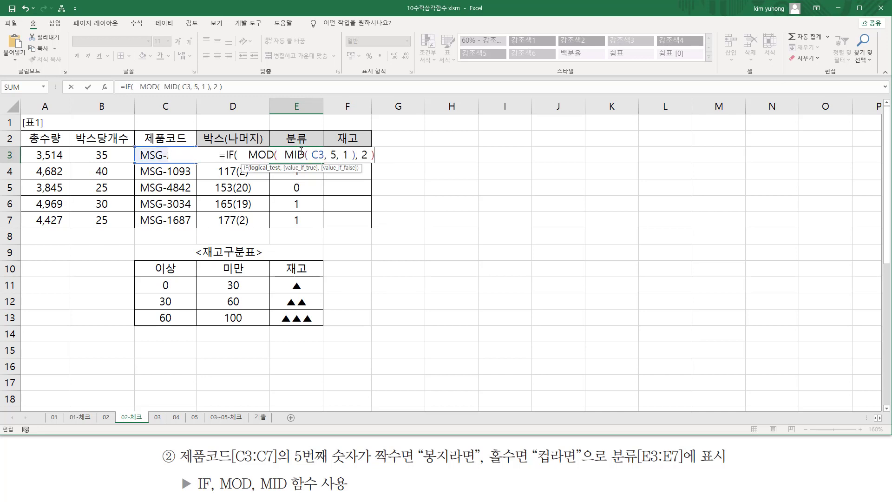
text( =)
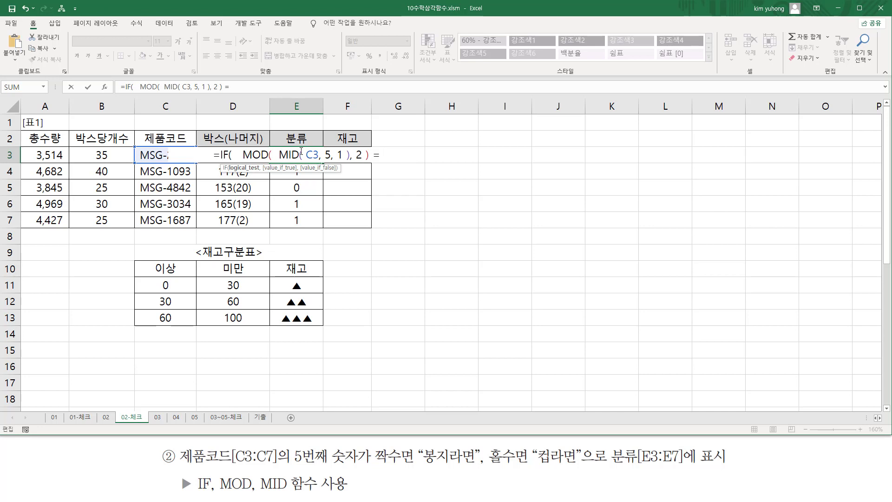
text( 0)
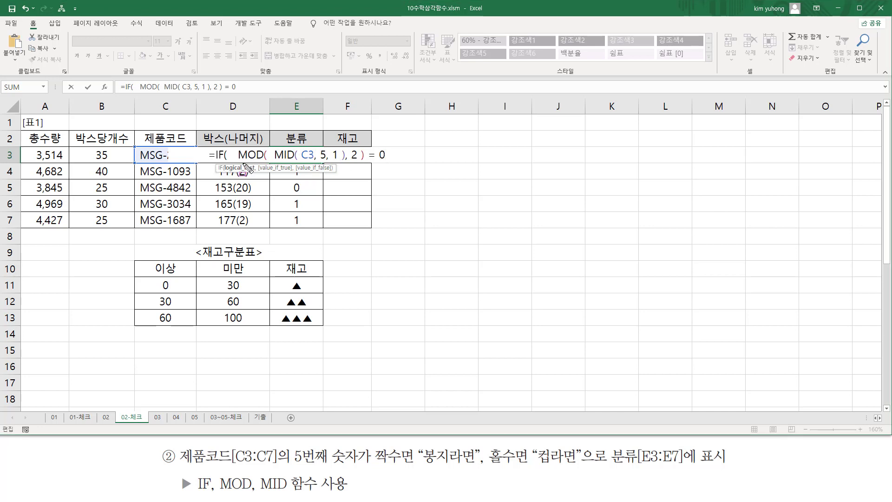
drag(234, 160, 388, 166)
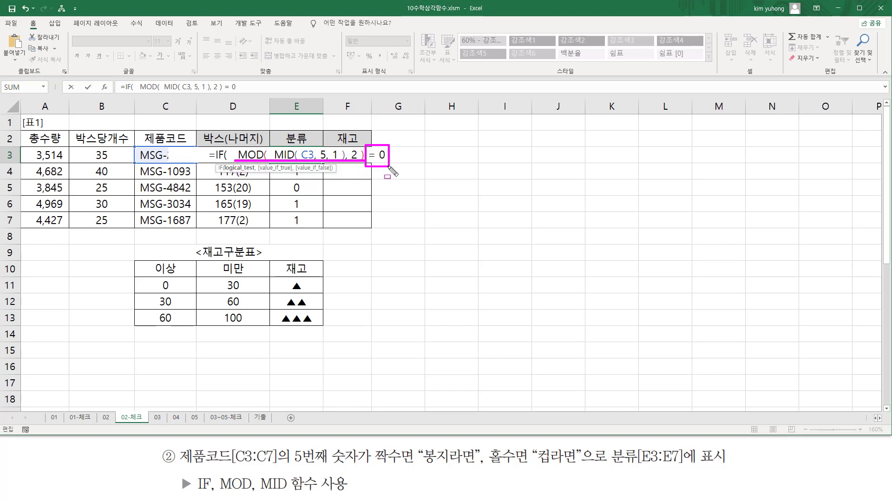
drag(375, 461, 481, 463)
key(Escape)
click(403, 154)
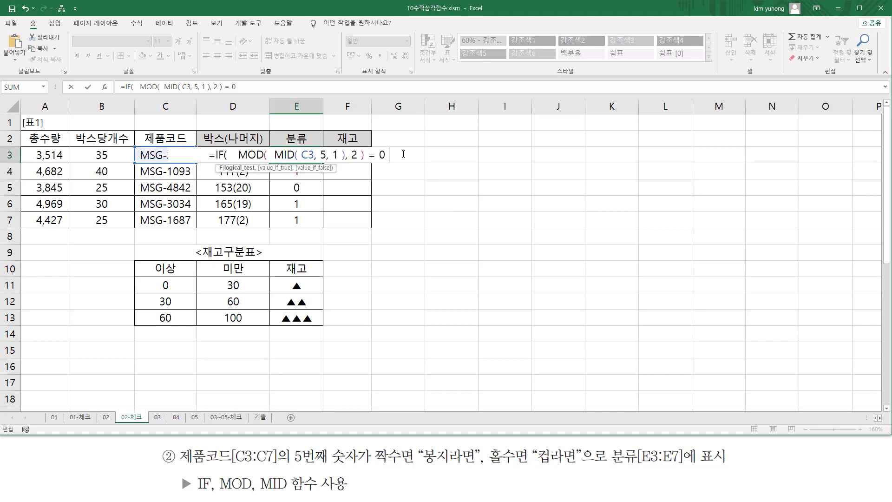
Complete the IF formula in E3 with "봉지라면" for true and "컵라면" for false, and fill it down through E7
text(, )
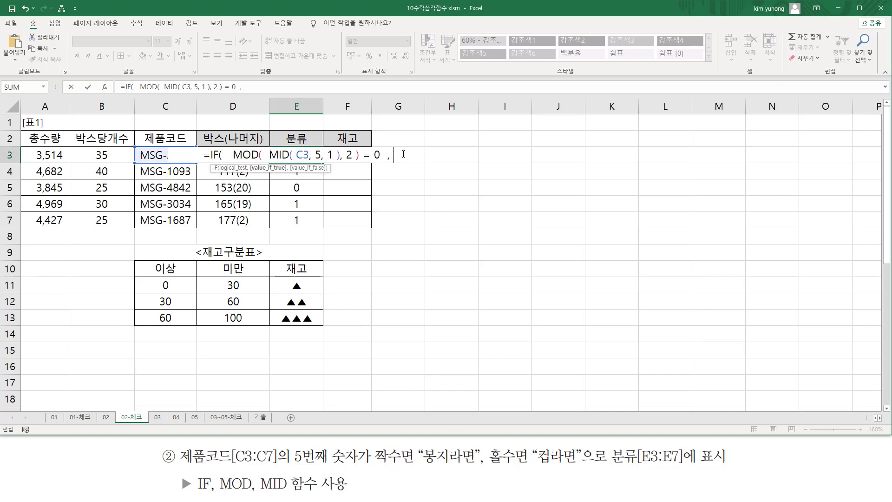
text("봉지)
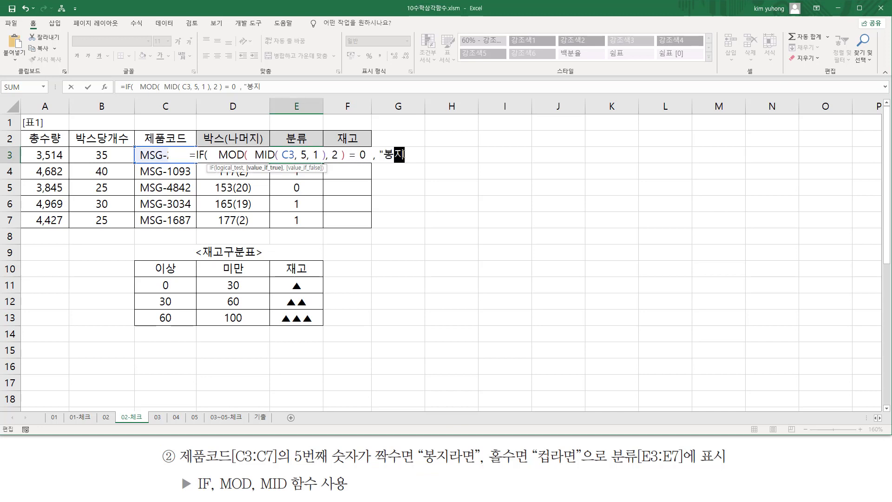
text(라면")
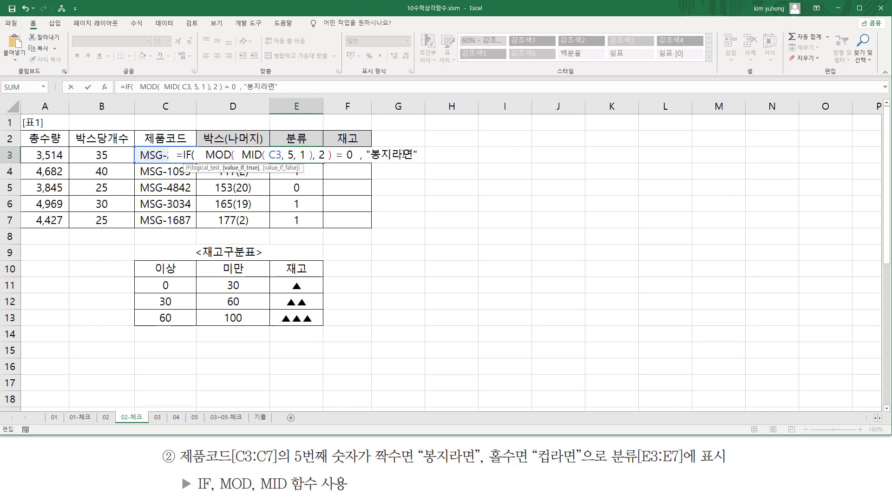
text( ,)
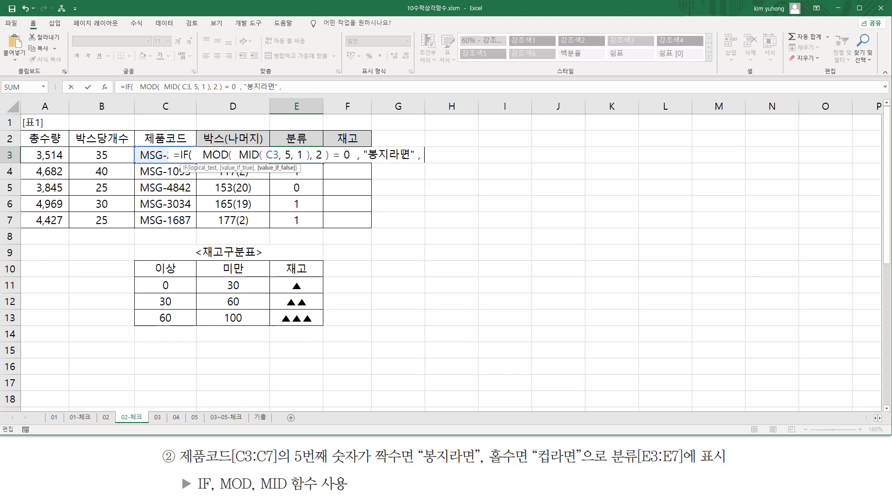
text( ㅋ)
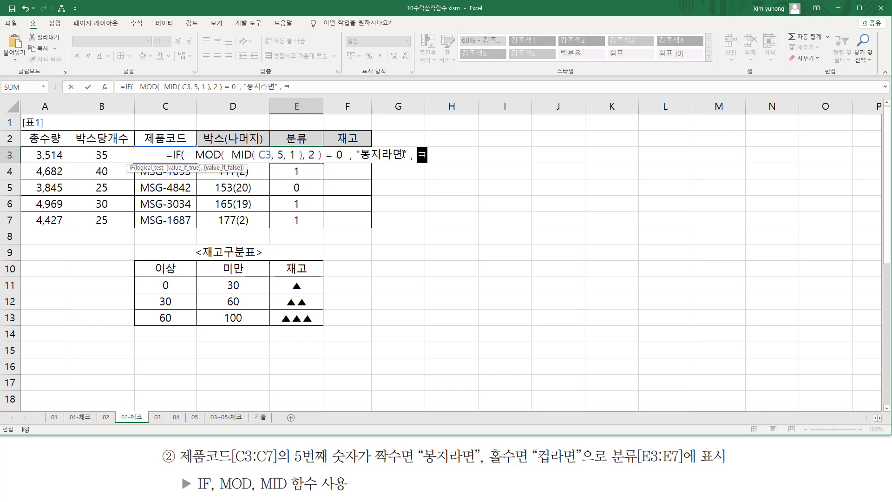
key(BackSpace)
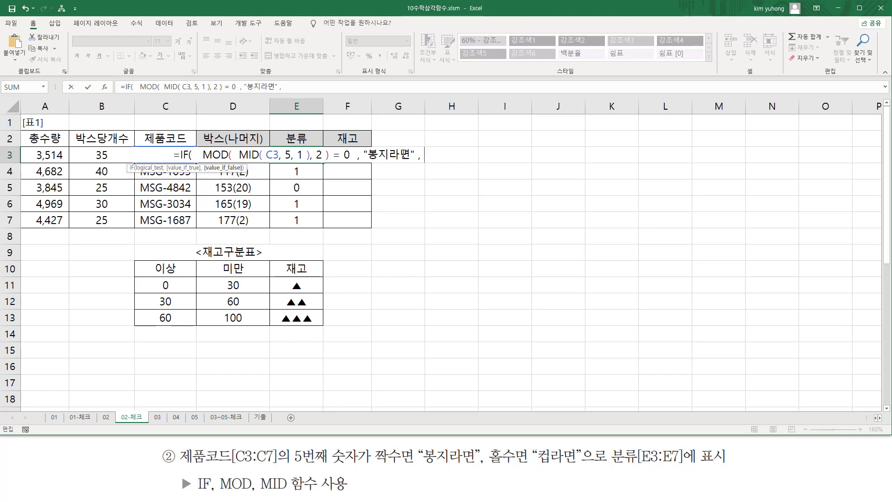
text("컵)
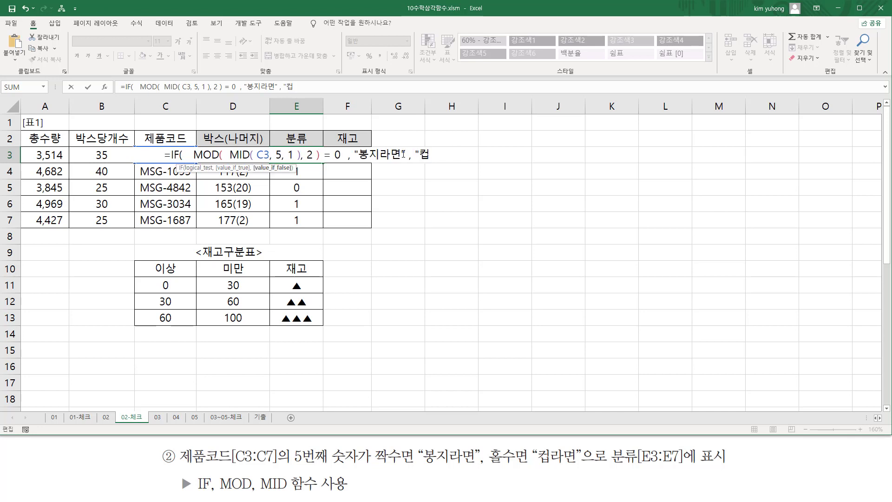
text(라면")
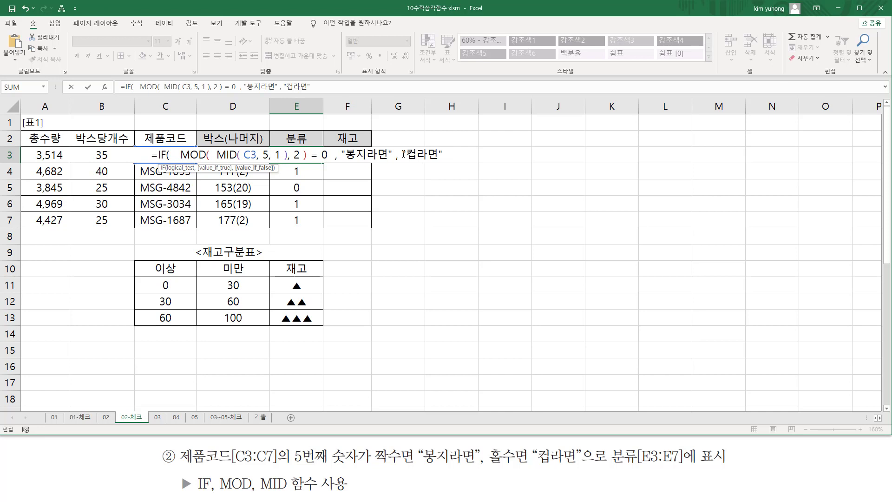
text(  ))
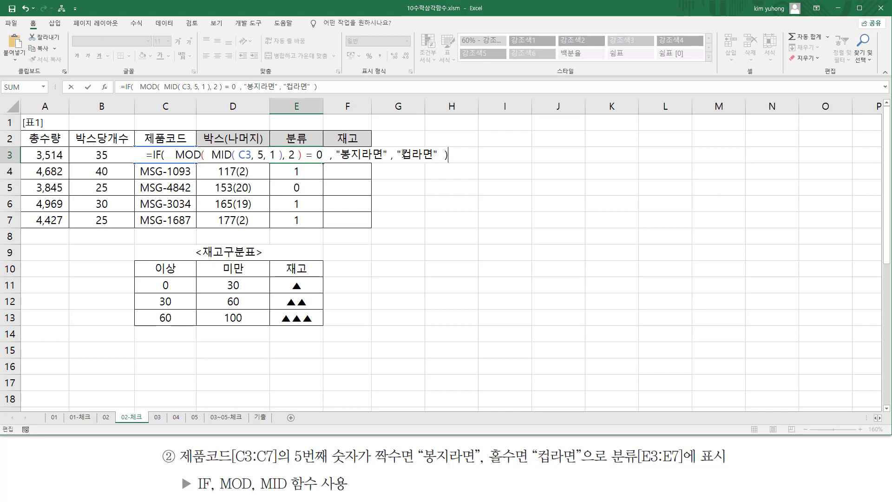
key(Return)
click(305, 154)
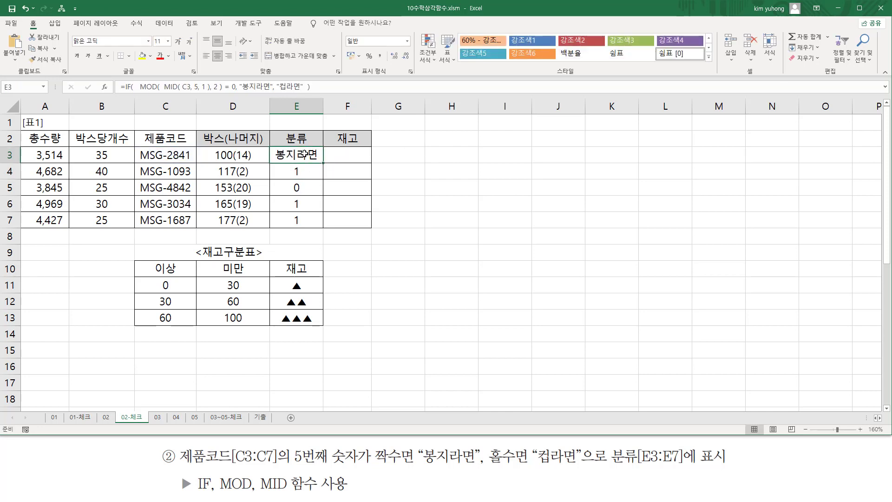
drag(323, 165, 323, 229)
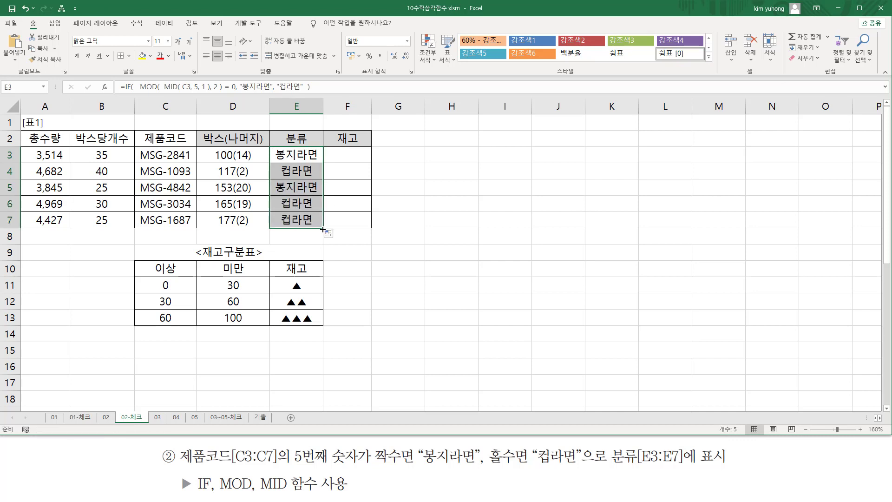
Write the E3 formula as plain text in G10, left-aligned and in red font
click(406, 268)
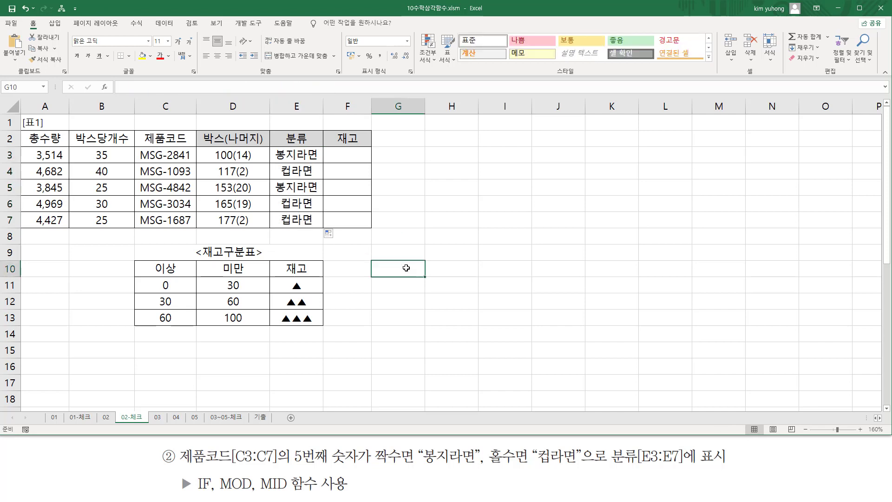
text(=IF( MOD( MID( C3, 5, 1 ), 2 ) = 0, "봉지라면", "컵라면" ))
key(Return)
click(406, 268)
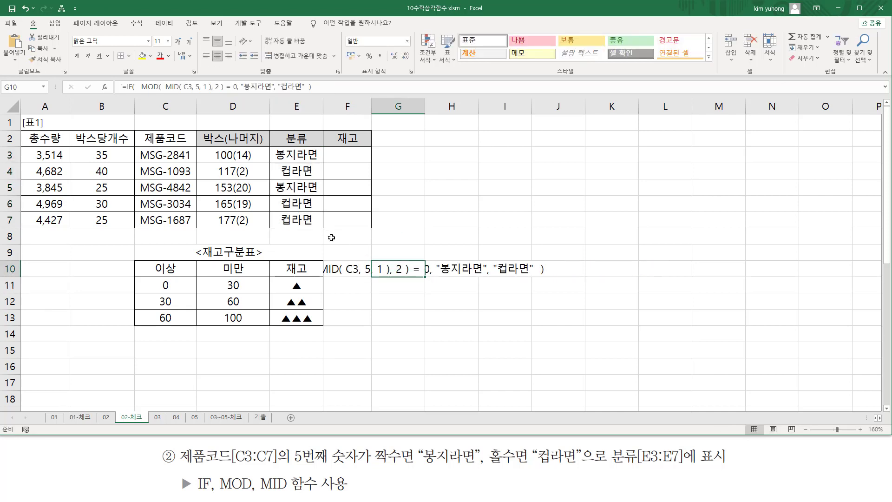
click(206, 55)
click(159, 55)
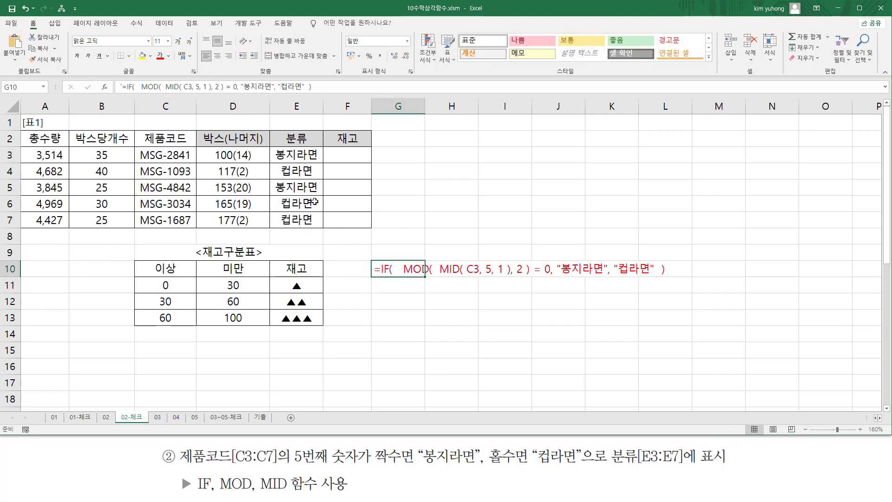
click(451, 318)
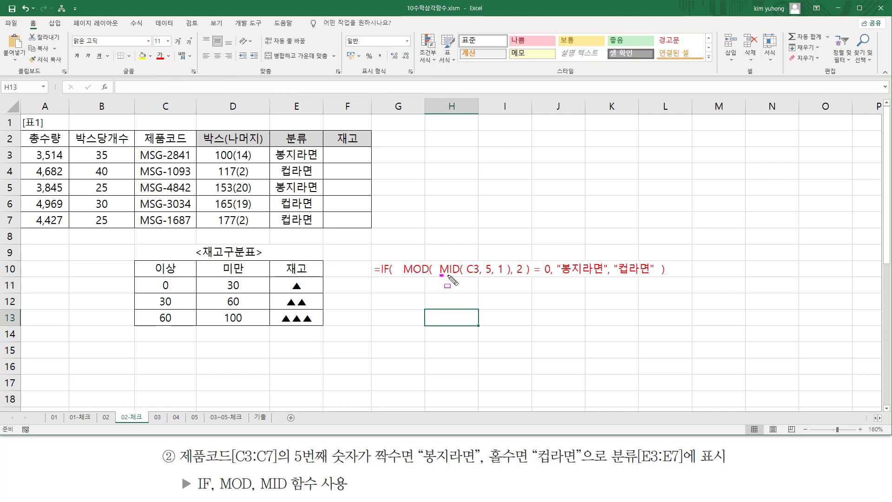
Review how the formula text in G10 nests MID inside MOD, tests for 0 and returns the two labels
mouse_move(439, 275)
mouse_down()
mouse_move(507, 274)
mouse_move(440, 261)
mouse_up()
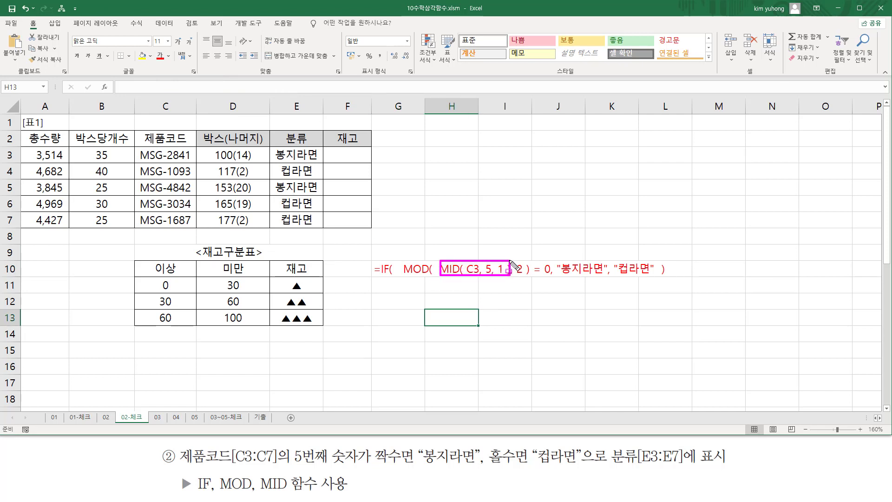
mouse_move(403, 249)
mouse_down()
mouse_move(417, 285)
mouse_move(525, 290)
mouse_move(534, 286)
mouse_move(524, 266)
mouse_up()
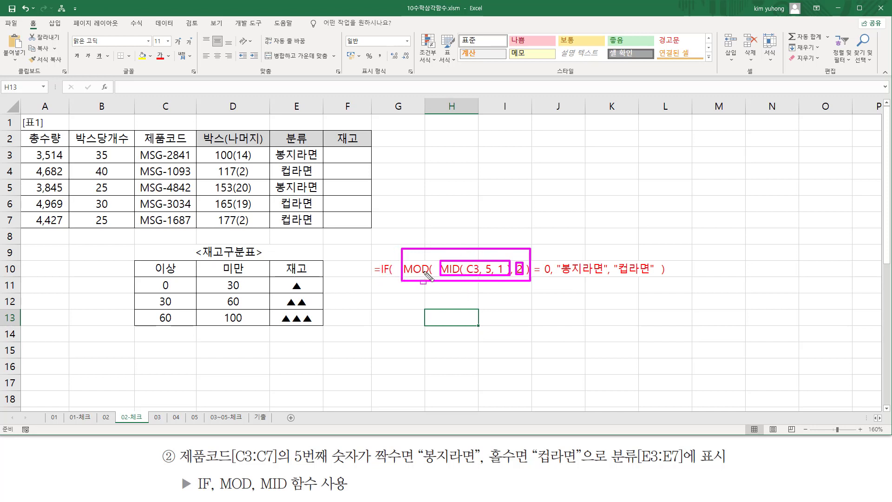
key(Escape)
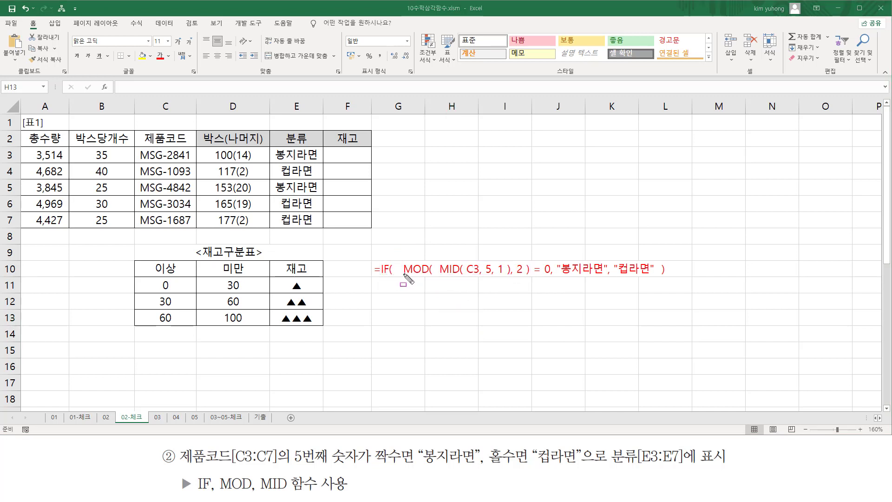
drag(400, 249, 551, 292)
drag(404, 274, 548, 275)
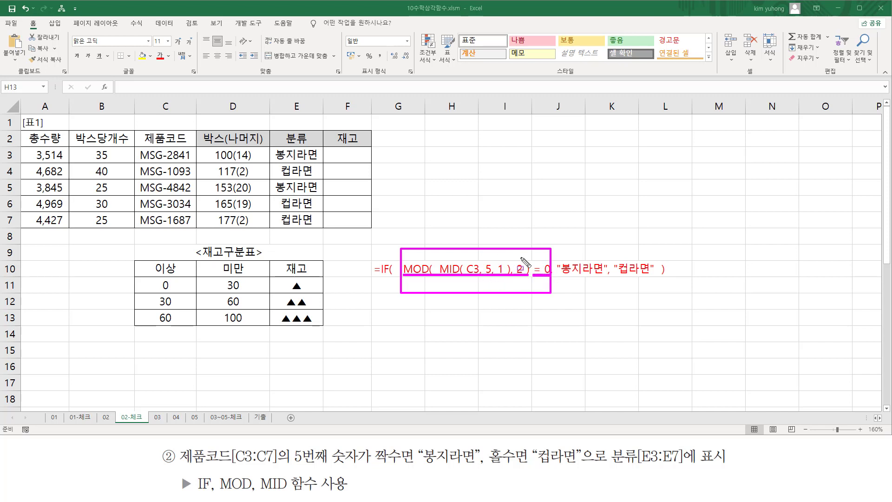
drag(564, 276, 652, 277)
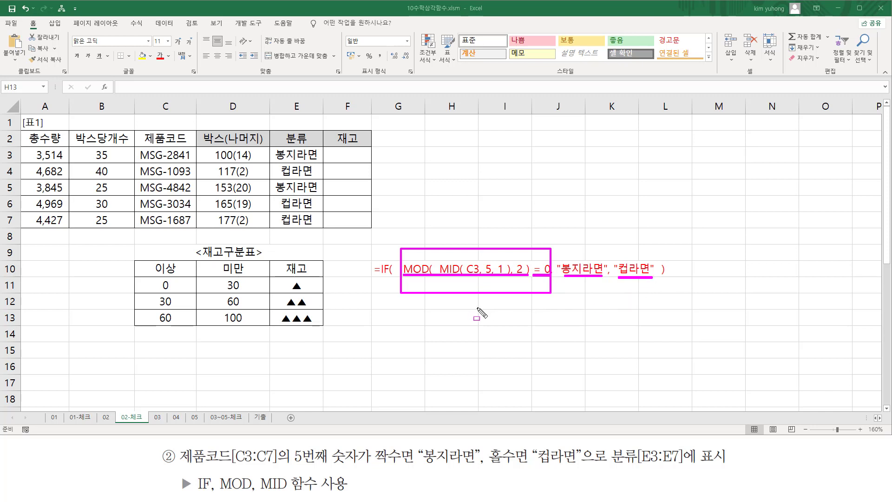
key(Escape)
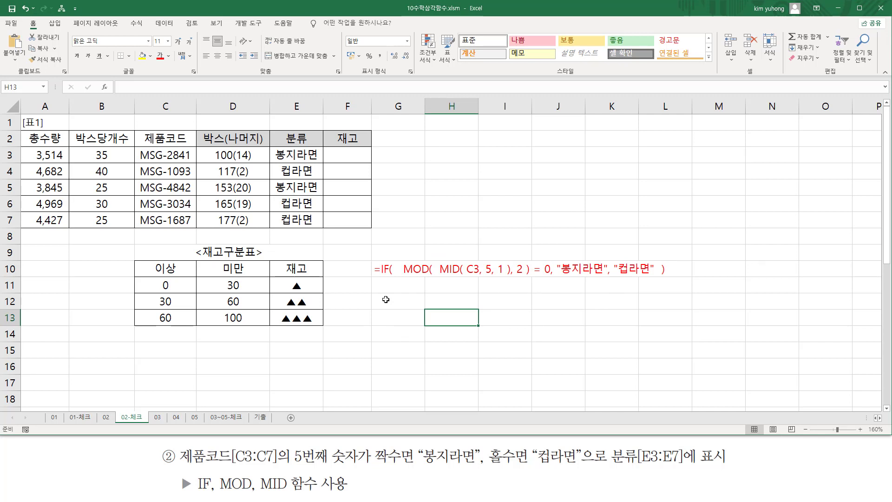
Read task ③ and match it to the quantities in A3:A7, the lookup table C11:E13 and the target cells F3:F7
click(362, 247)
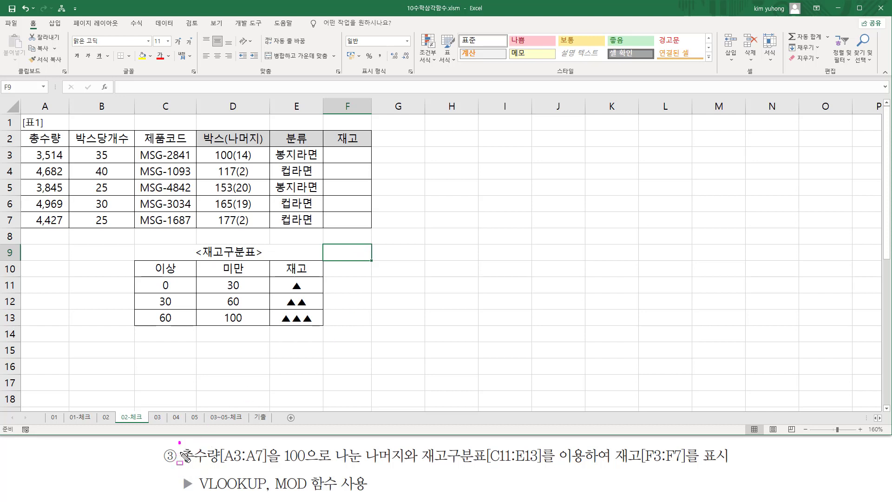
mouse_move(179, 442)
mouse_down()
mouse_move(211, 466)
mouse_move(268, 466)
mouse_up()
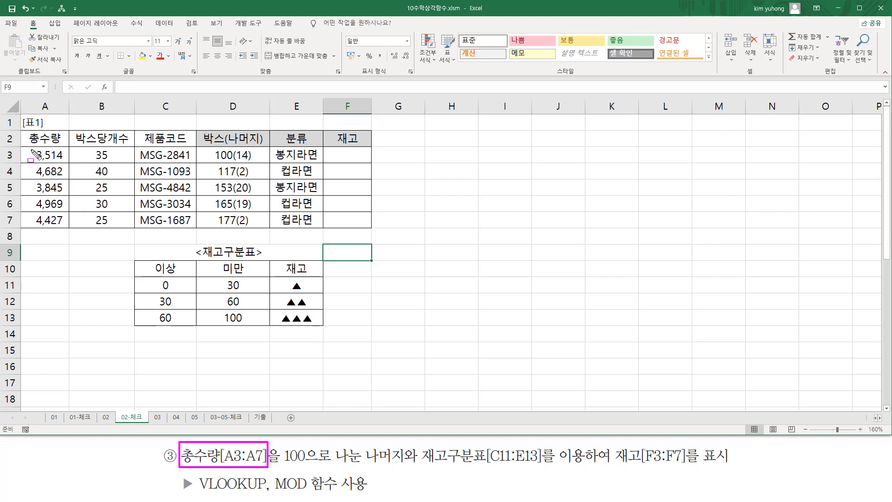
mouse_move(31, 150)
mouse_down()
mouse_move(35, 183)
mouse_move(71, 228)
mouse_up()
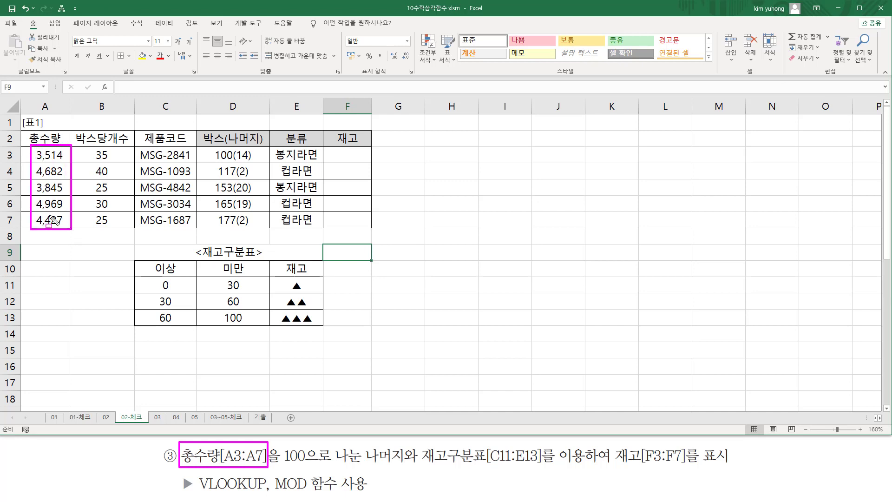
drag(277, 464, 550, 465)
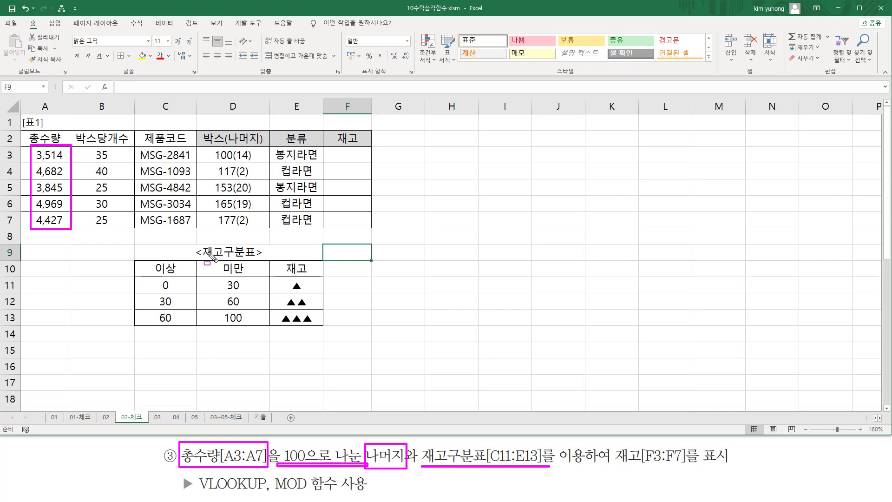
mouse_move(131, 245)
mouse_down()
mouse_move(296, 331)
mouse_move(331, 336)
mouse_up()
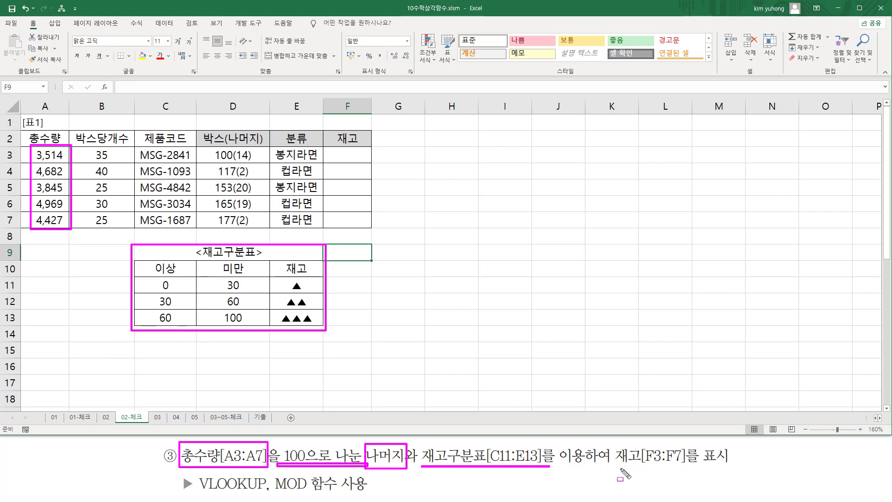
drag(614, 468, 728, 468)
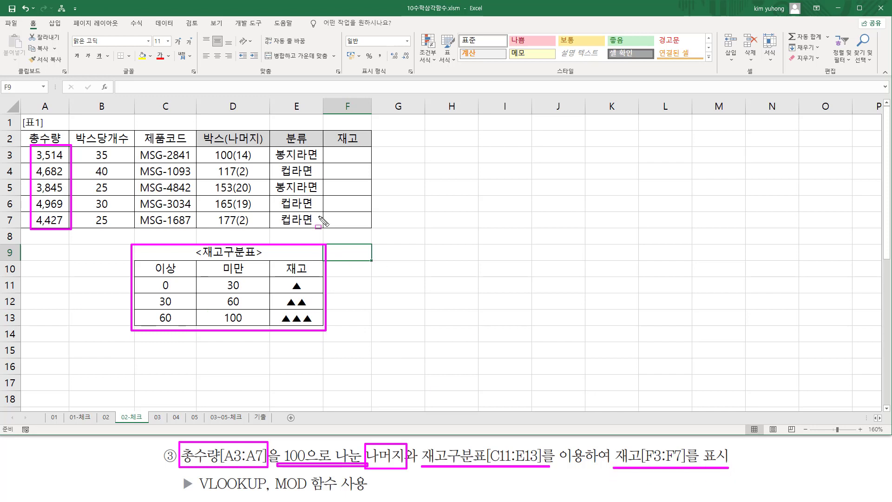
drag(336, 151, 364, 224)
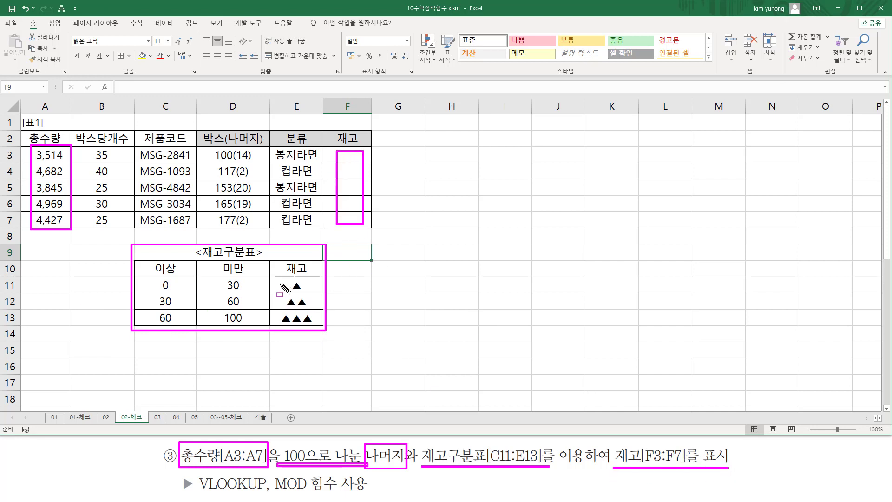
drag(280, 283, 317, 324)
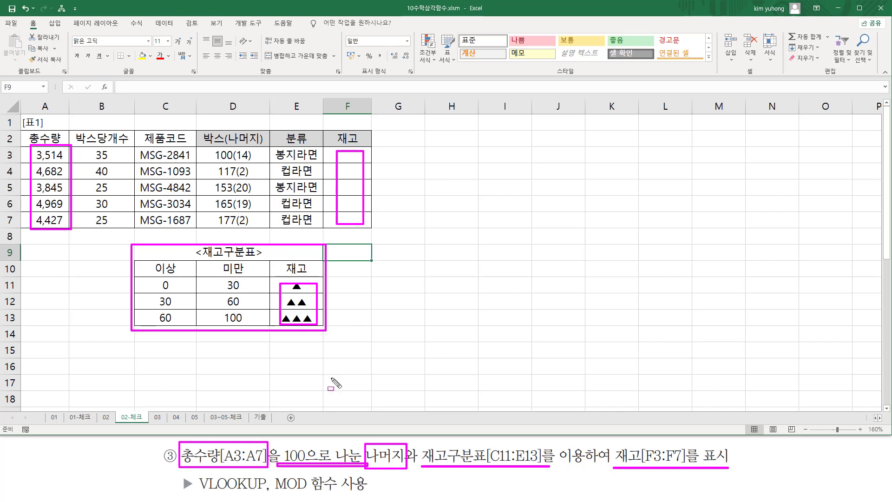
key(Escape)
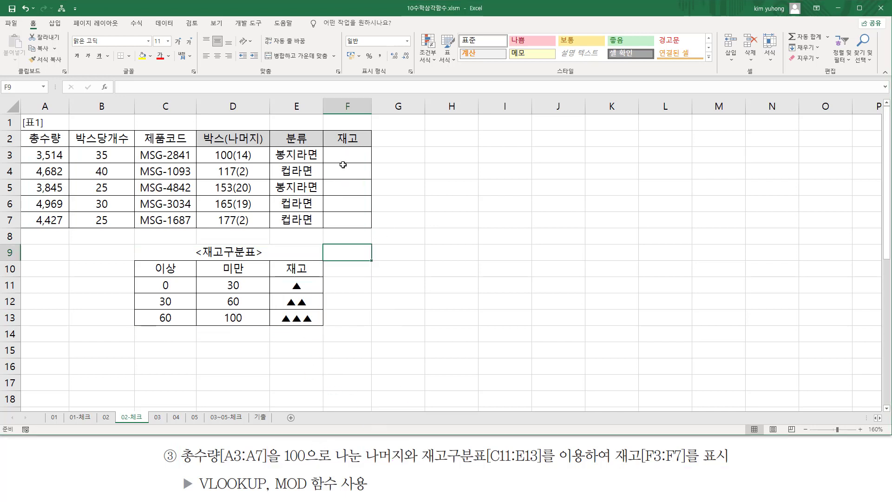
Enter the formula =MOD( A3, 100 ) in F3 to get the remainder of the total quantity divided by 100
click(352, 155)
text(=)
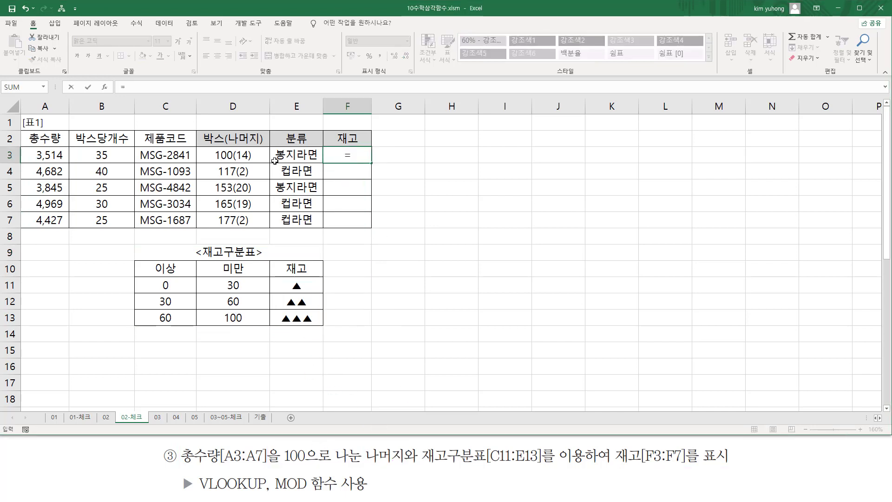
text(ㅡ)
key(BackSpace)
text(MOD()
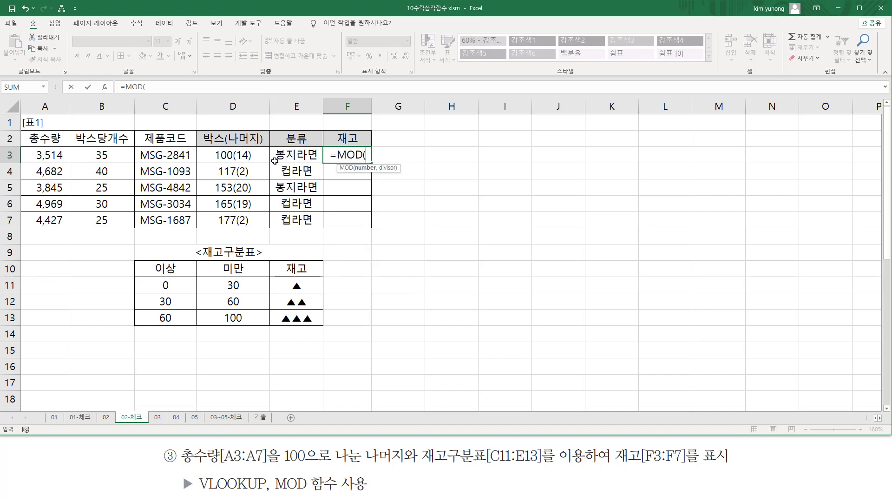
click(49, 155)
text(, )
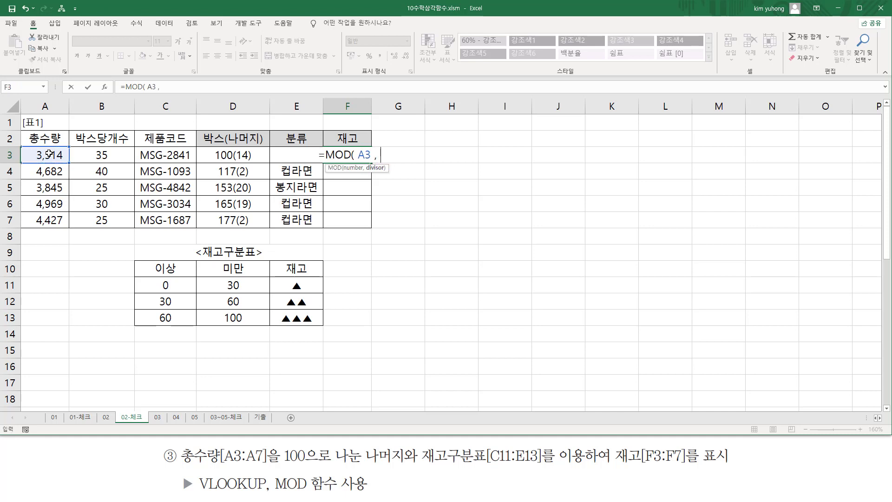
text(100)
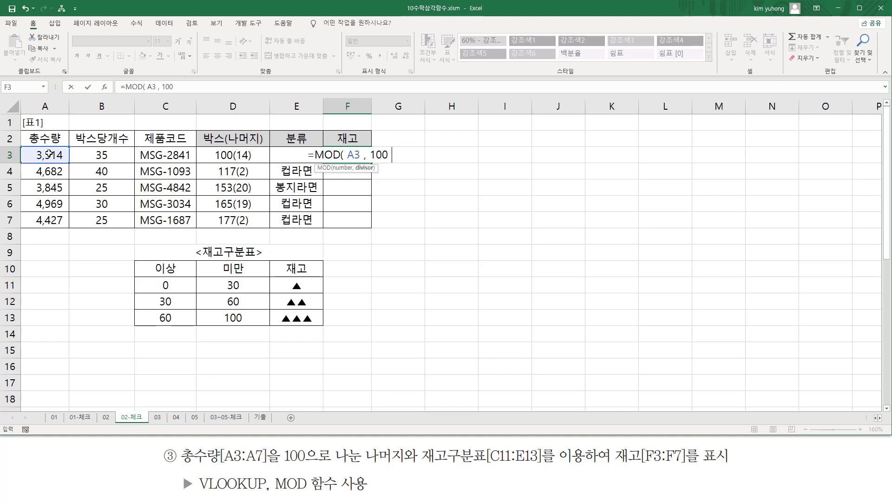
text( ))
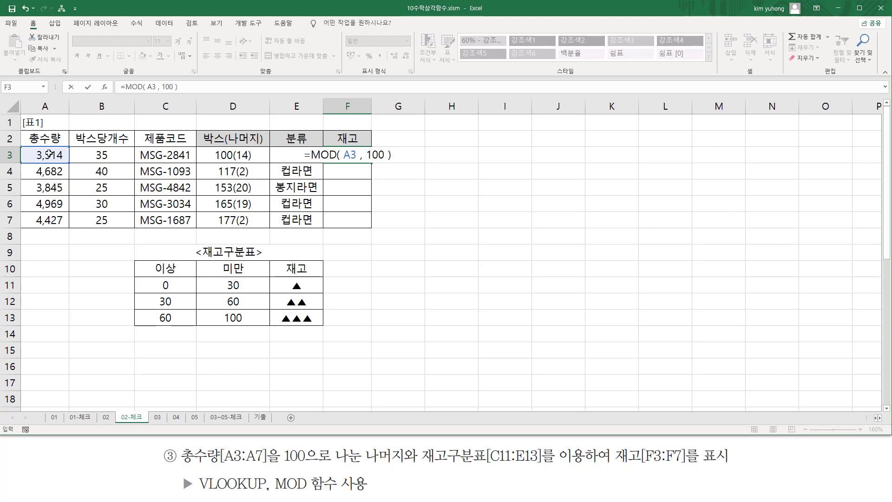
key(Return)
Fill the MOD formula from F3 down through F7 and compare the remainders with the quantities in A3:A7
click(344, 153)
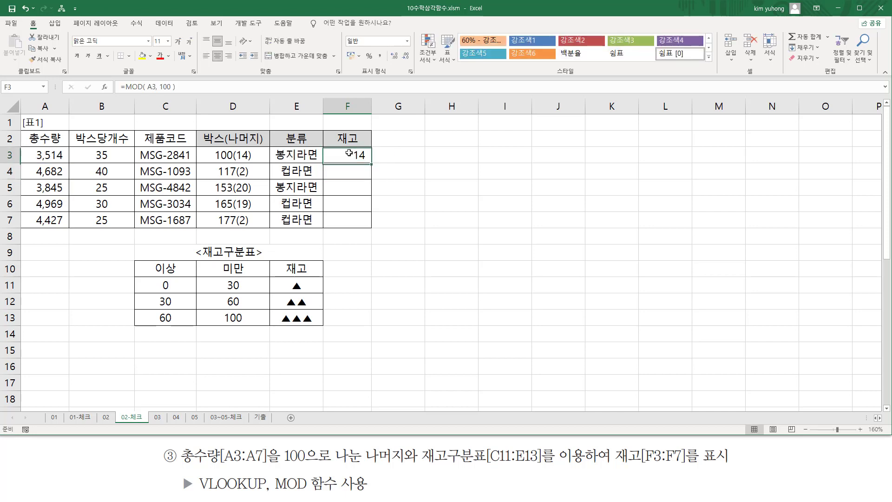
drag(372, 163, 372, 224)
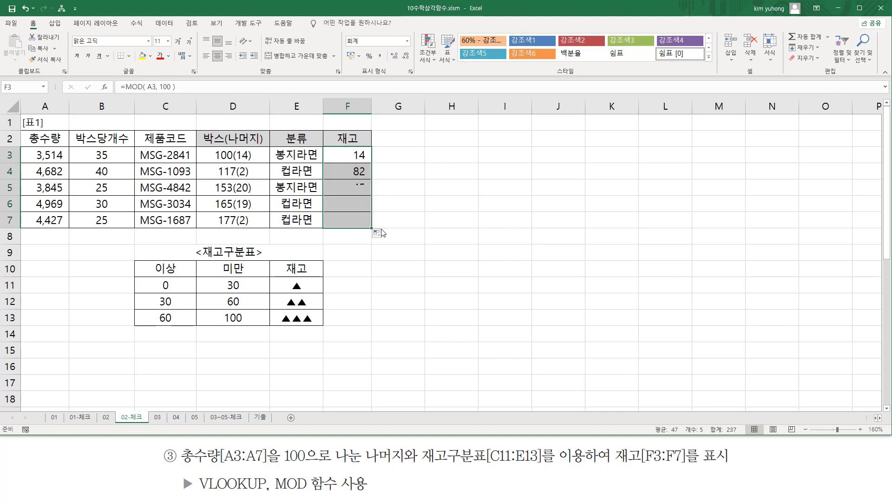
drag(343, 148, 384, 227)
drag(49, 144, 68, 226)
Cut the MOD expression out of the F3 formula, keeping the equals sign, and examine the stock symbols in lookup table C11:E13
click(336, 154)
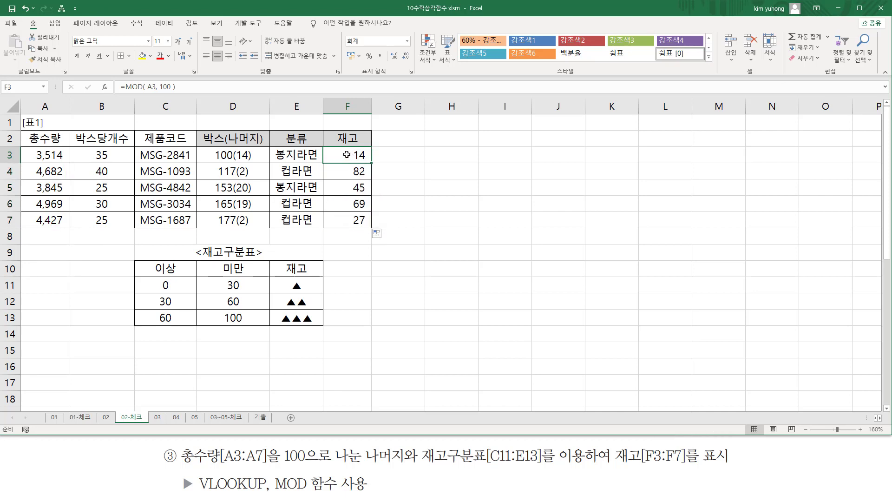
double_click(336, 155)
drag(315, 155, 390, 155)
key(BackSpace)
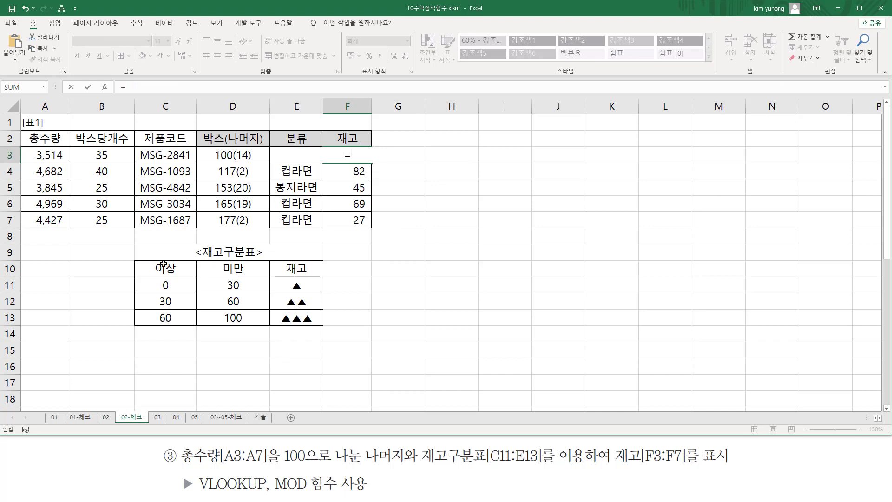
drag(139, 275, 332, 335)
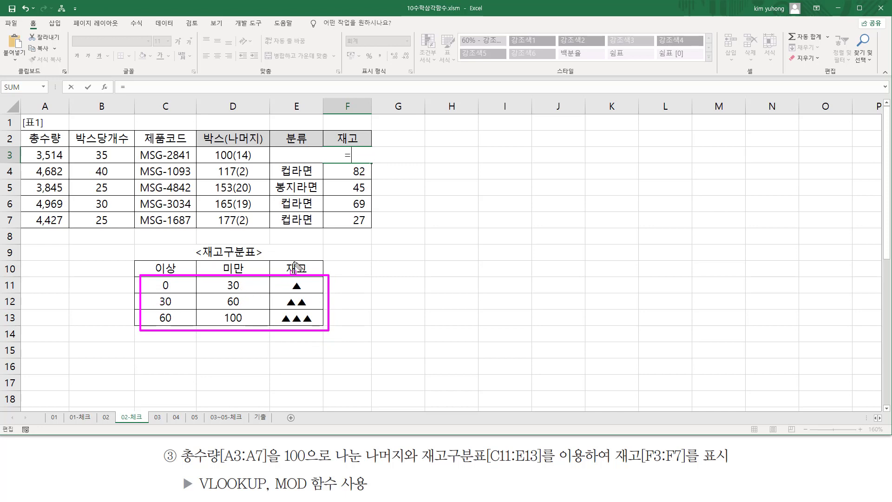
drag(293, 249, 293, 341)
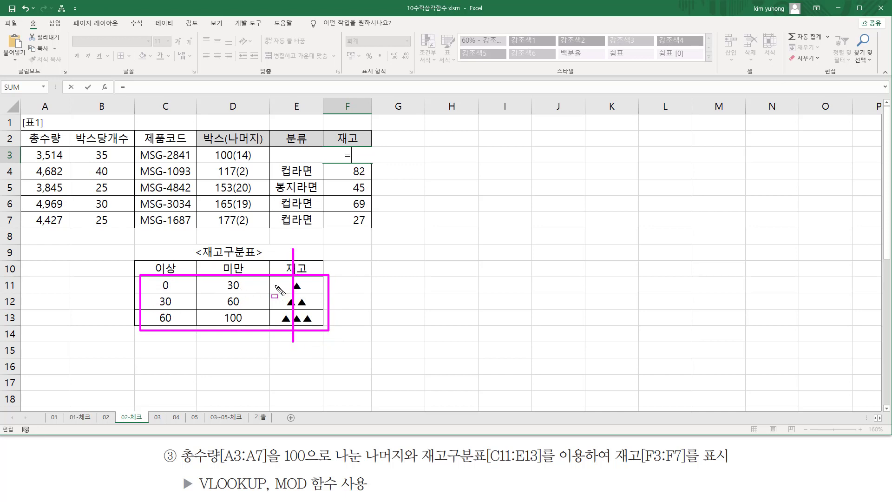
drag(275, 277, 322, 326)
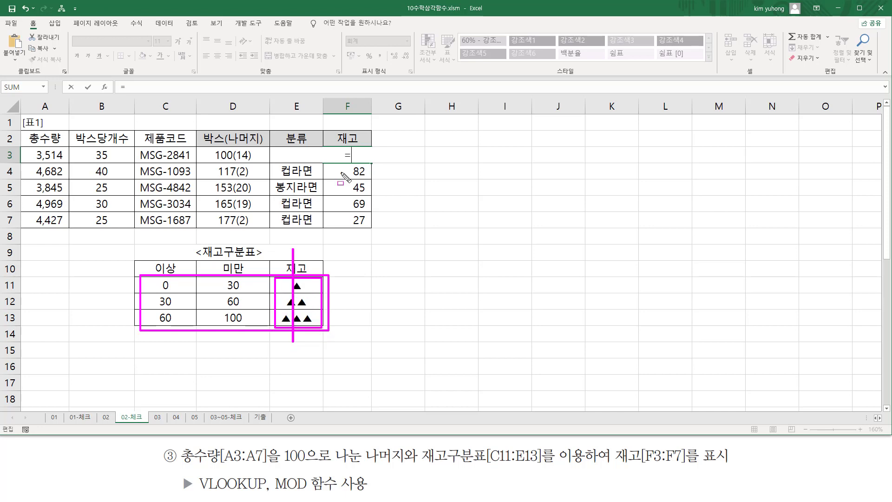
key(Escape)
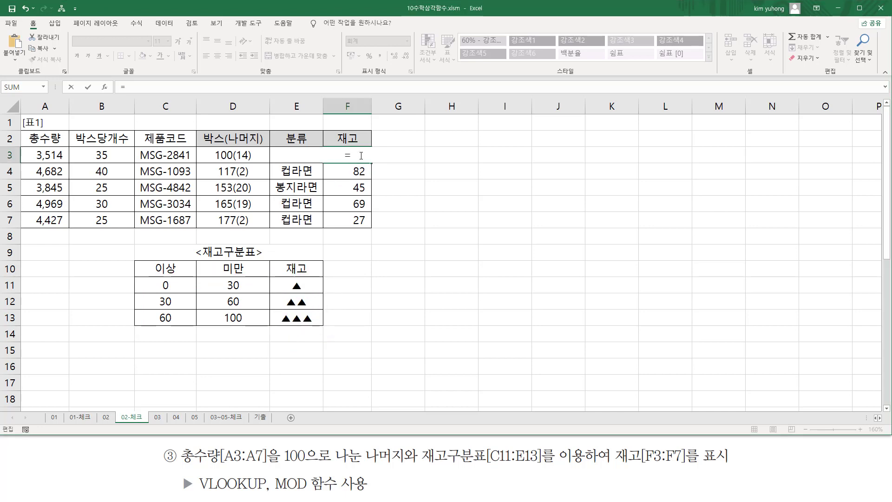
Begin a VLOOKUP formula in F3 with MOD( A3, 100 ) as its lookup value
text(VLOOKUP()
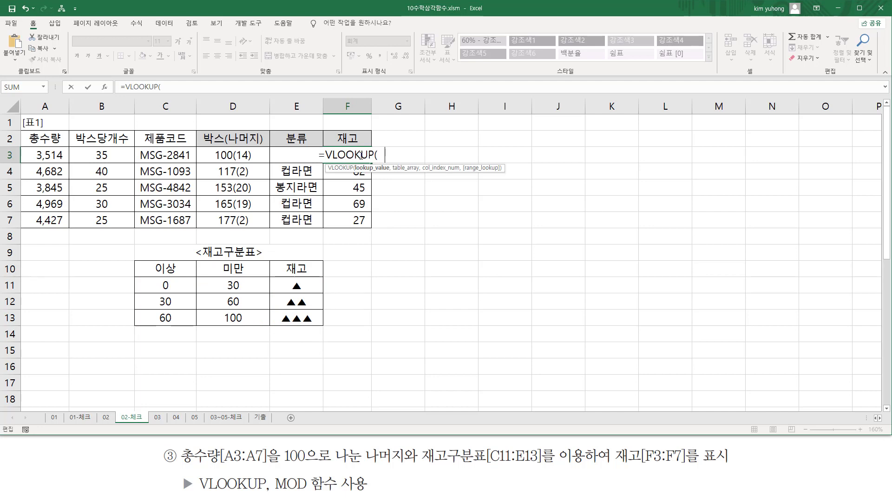
text(  MOD( A3, 100 ))
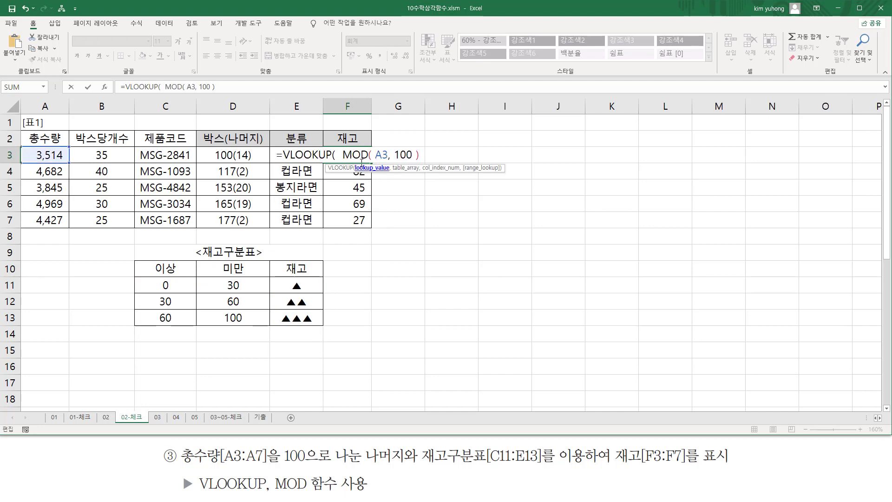
drag(344, 152, 419, 155)
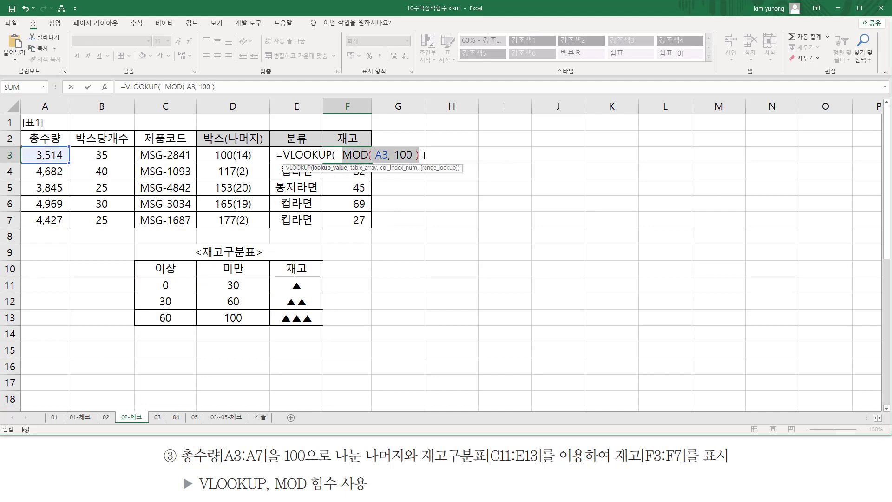
click(425, 155)
text(,)
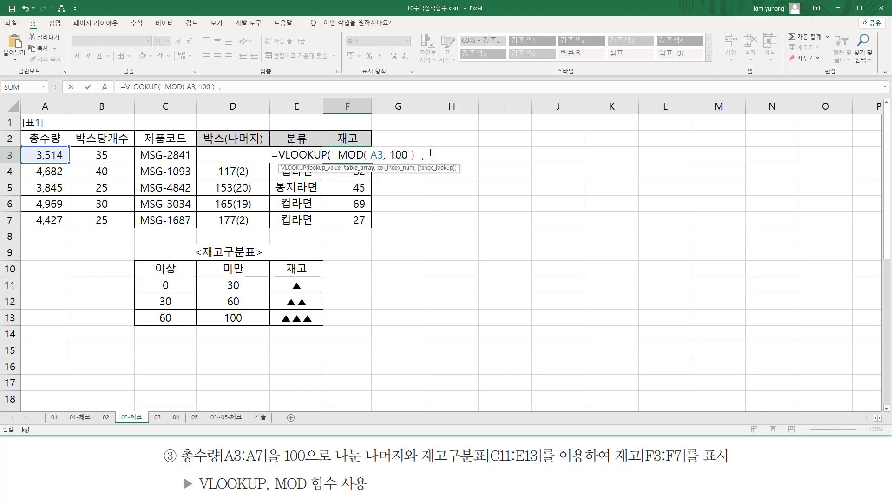
Add the absolute range $C$11:$E$13 as the VLOOKUP table and 3 as the column index
drag(177, 284, 297, 318)
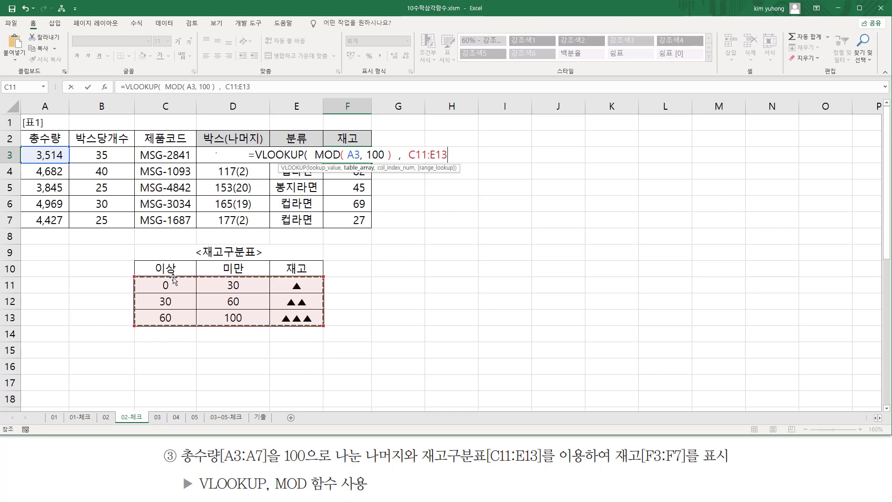
key(F4)
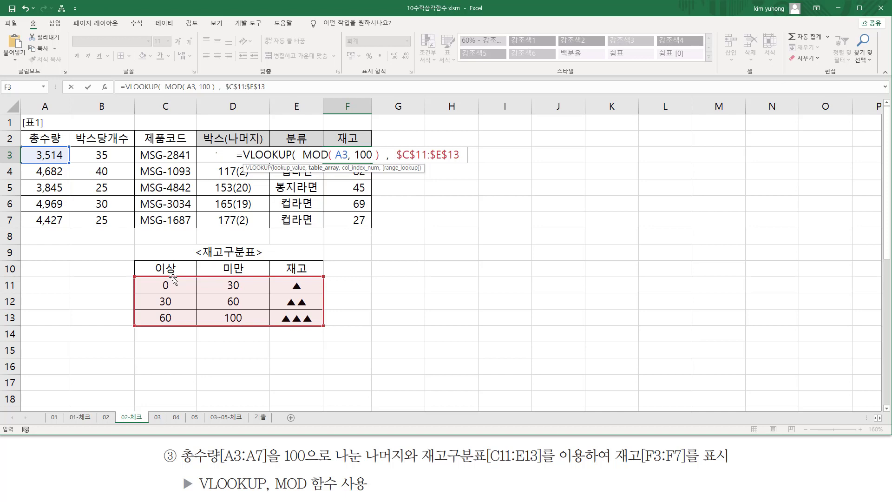
text(,)
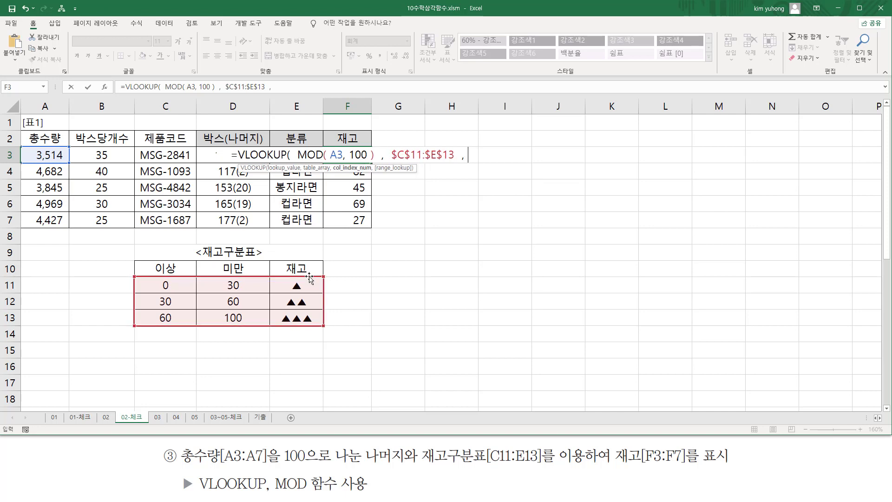
text( 3)
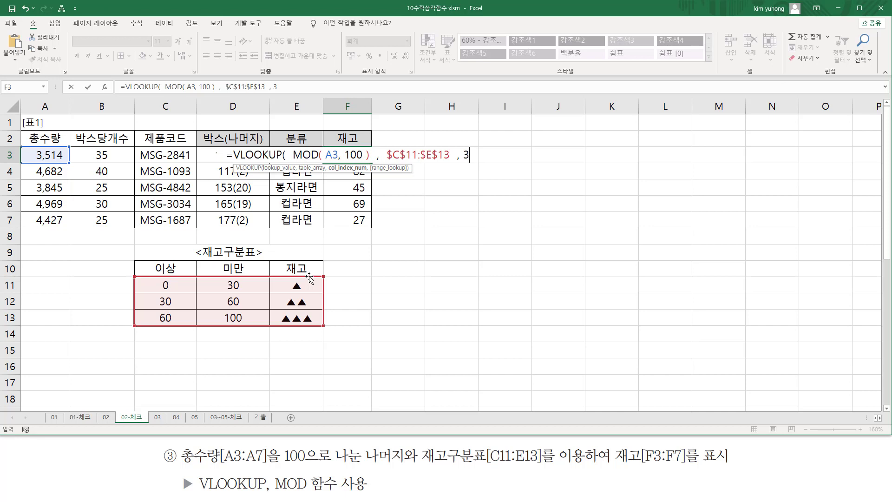
text( ,)
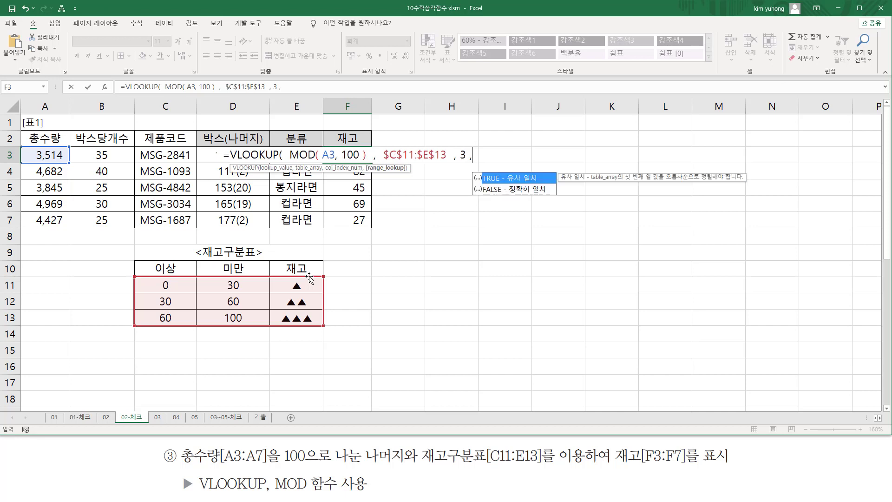
Examine the TRUE and FALSE match options against the remainders in column F and lookup table C11:E13
key(BackSpace)
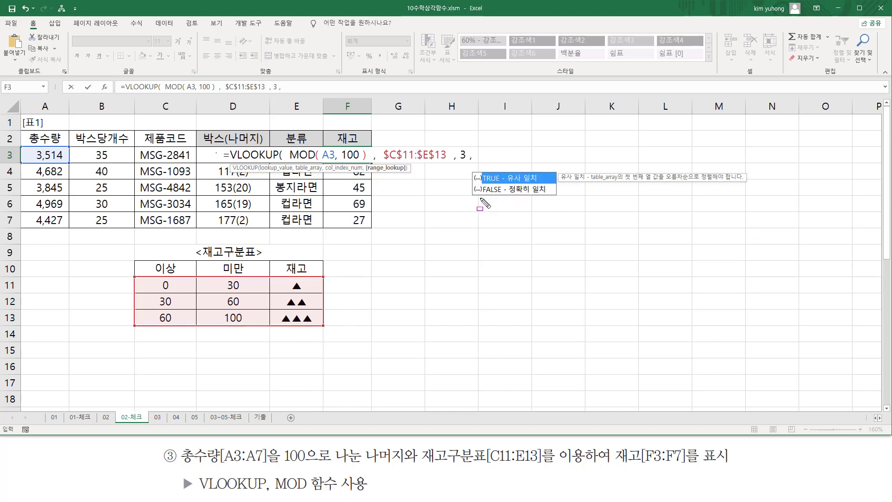
drag(482, 196, 548, 195)
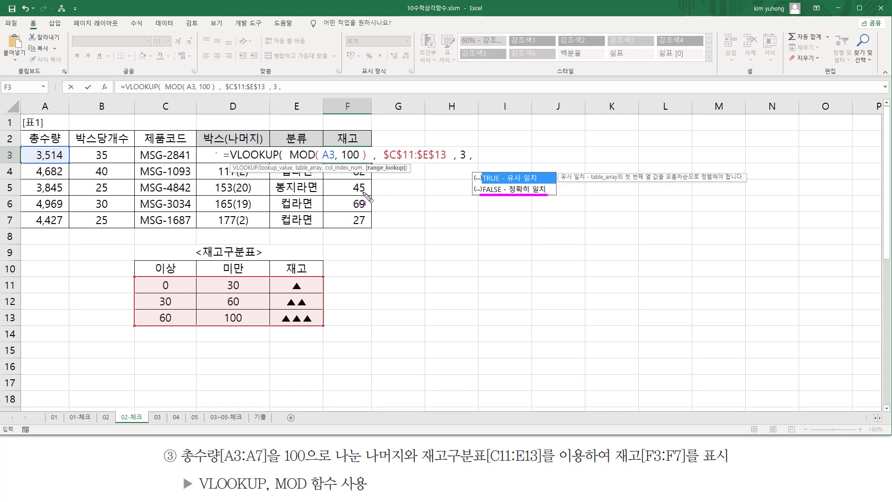
mouse_move(352, 181)
mouse_down()
mouse_move(352, 195)
mouse_move(371, 196)
mouse_up()
mouse_move(136, 276)
mouse_down()
mouse_move(255, 329)
mouse_move(334, 333)
mouse_up()
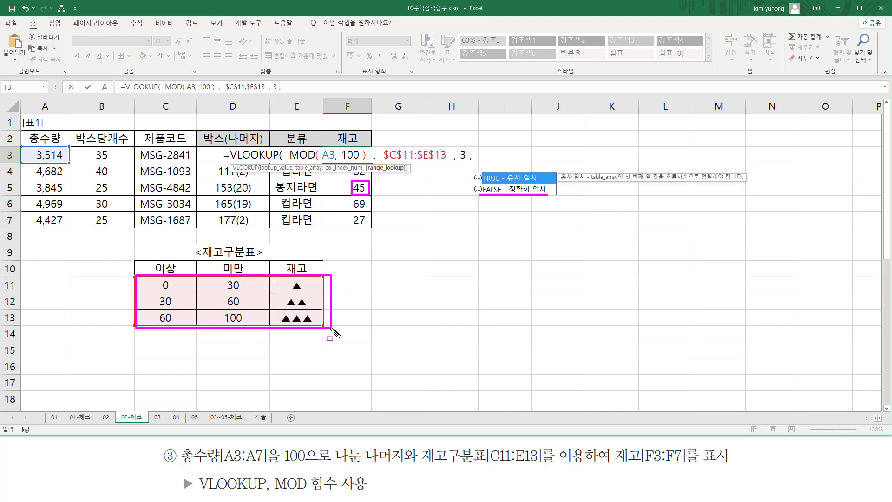
drag(352, 209, 367, 209)
key(Escape)
click(472, 156)
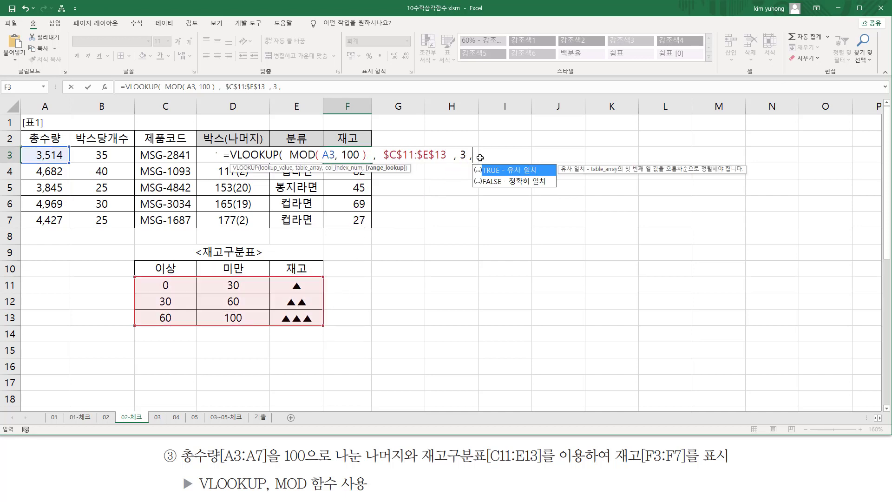
Complete the VLOOKUP formula in F3 without a match-type argument and fill it down through F7
key(BackSpace)
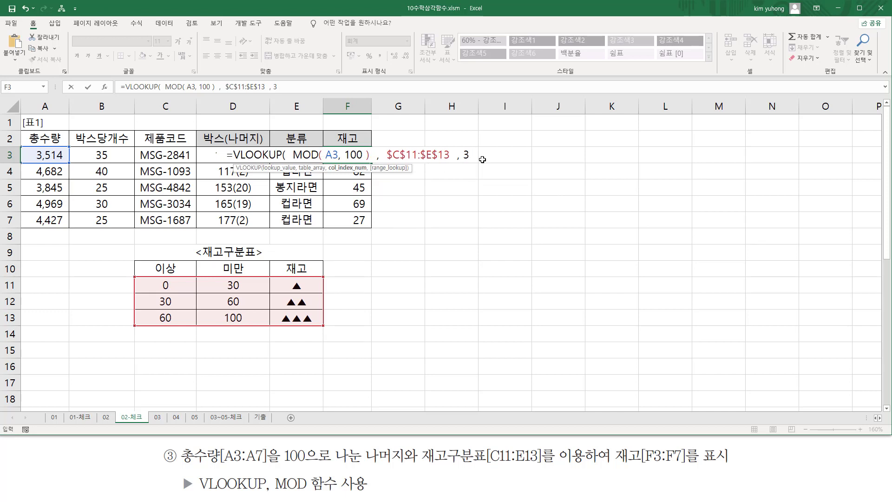
text())
key(Return)
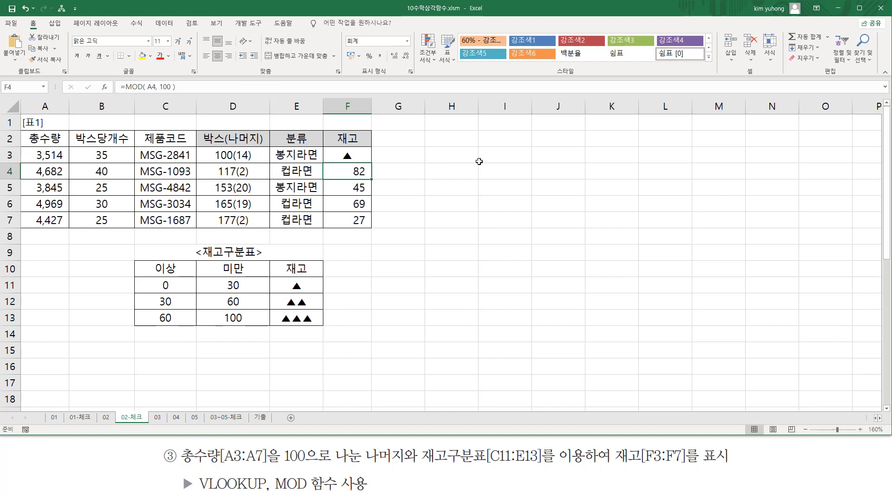
click(348, 155)
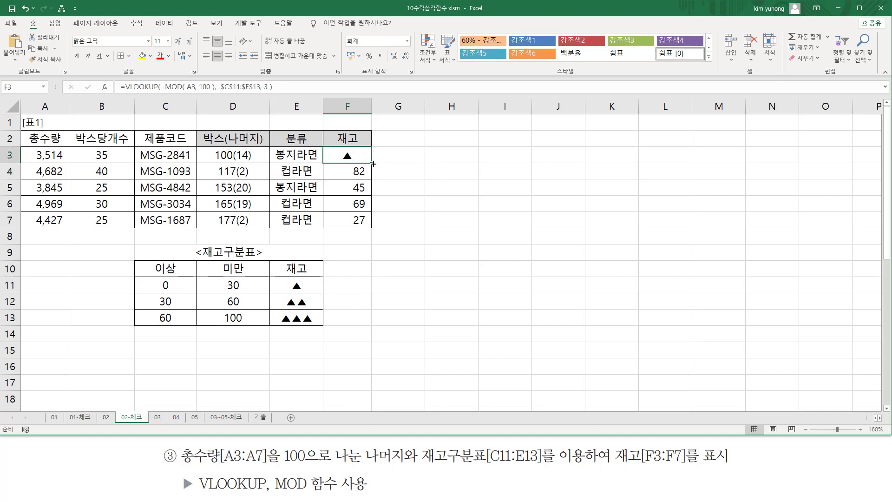
drag(374, 163, 372, 228)
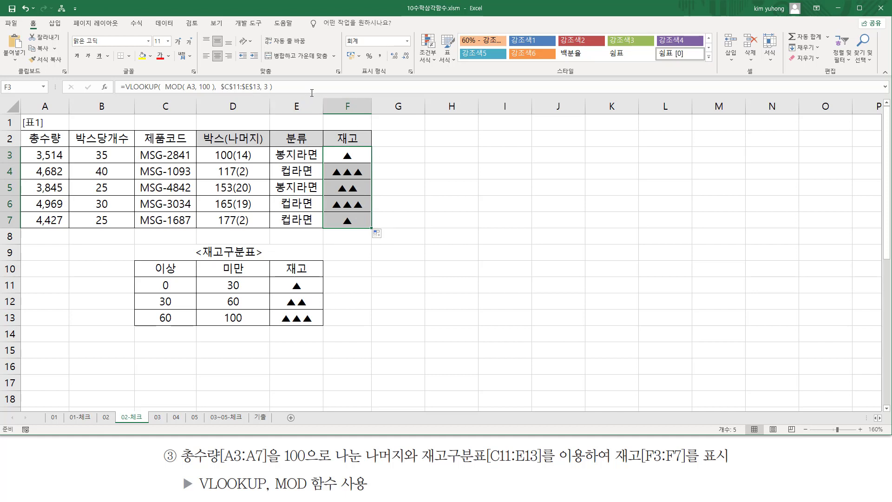
Copy the F3 formula into G12 as plain text with a leading apostrophe and colour it red
drag(272, 87, 236, 87)
click(403, 290)
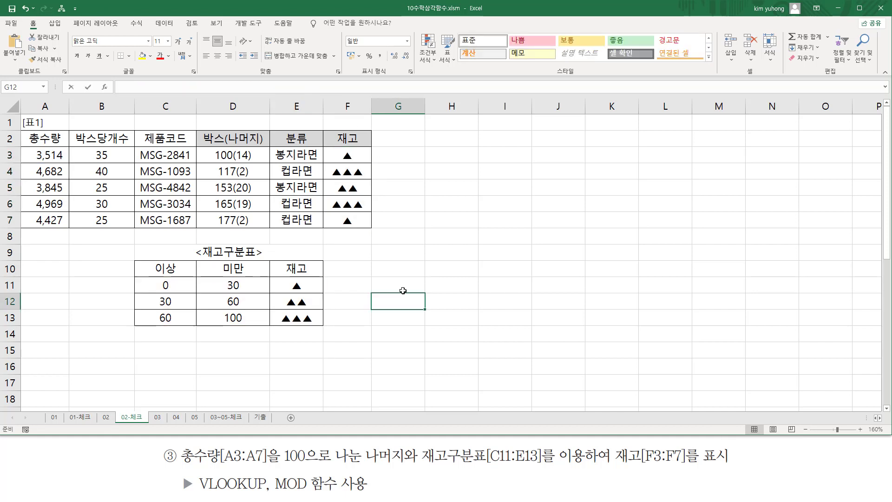
text(')
text(=VLOOKUP(  MOD( A3, 100 ),  $C$11:$E$13, 3 ))
key(Return)
click(402, 300)
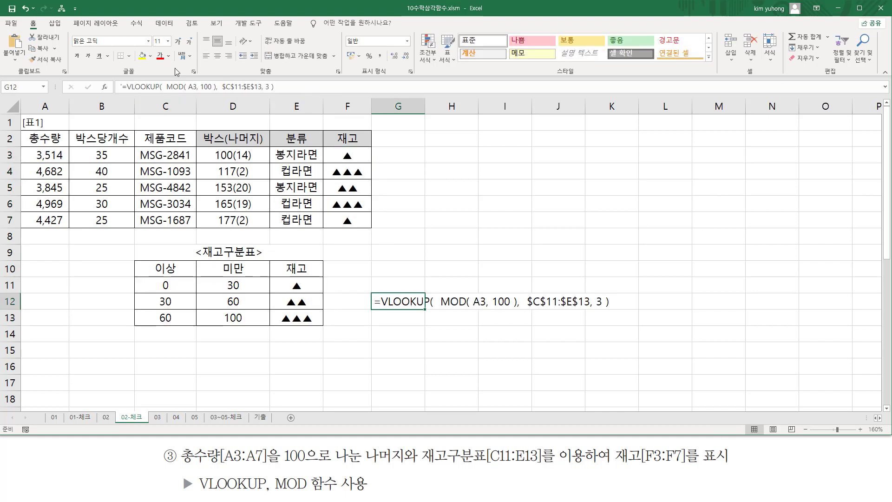
click(161, 56)
click(465, 331)
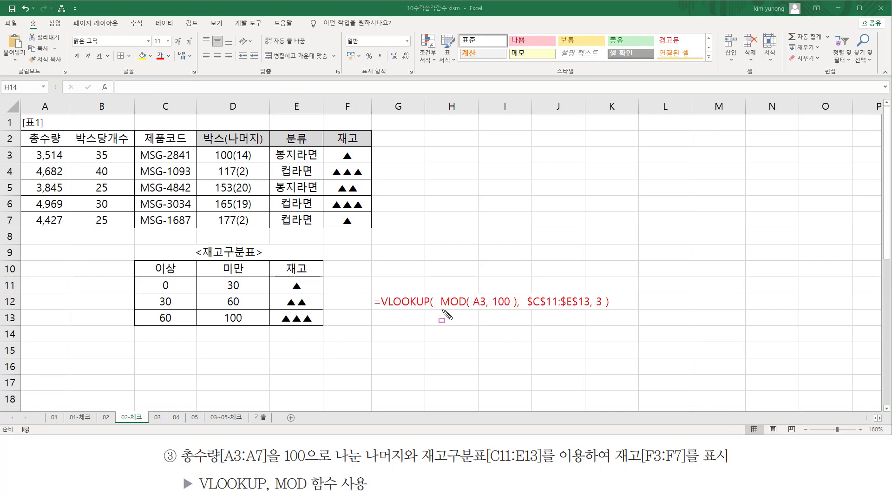
Review the formula text in G12, matching its lookup value, table range and column index to C11:E13 and F3:F7
drag(440, 308, 515, 307)
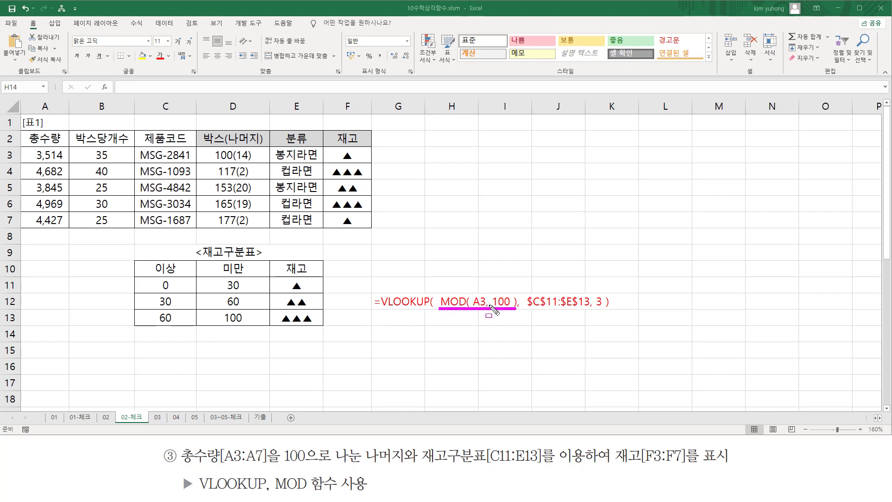
drag(529, 308, 589, 307)
mouse_move(134, 274)
mouse_down()
mouse_move(312, 339)
mouse_move(327, 330)
mouse_up()
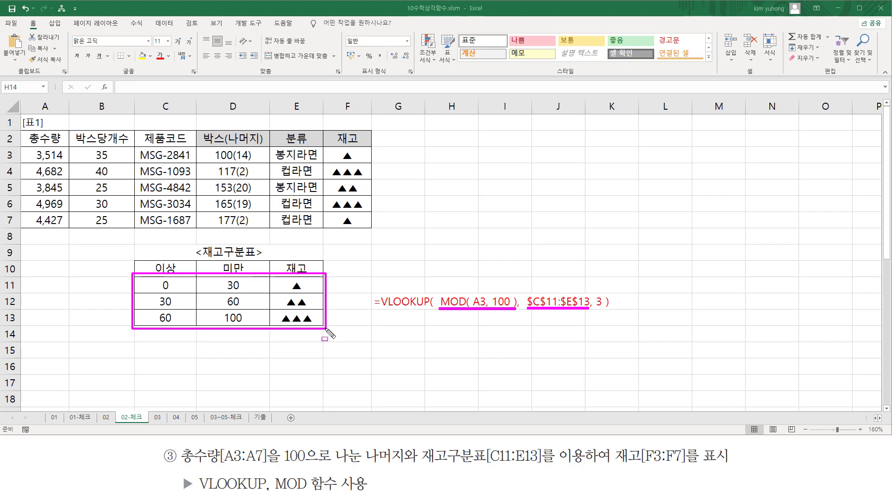
drag(597, 289, 605, 316)
drag(280, 275, 325, 330)
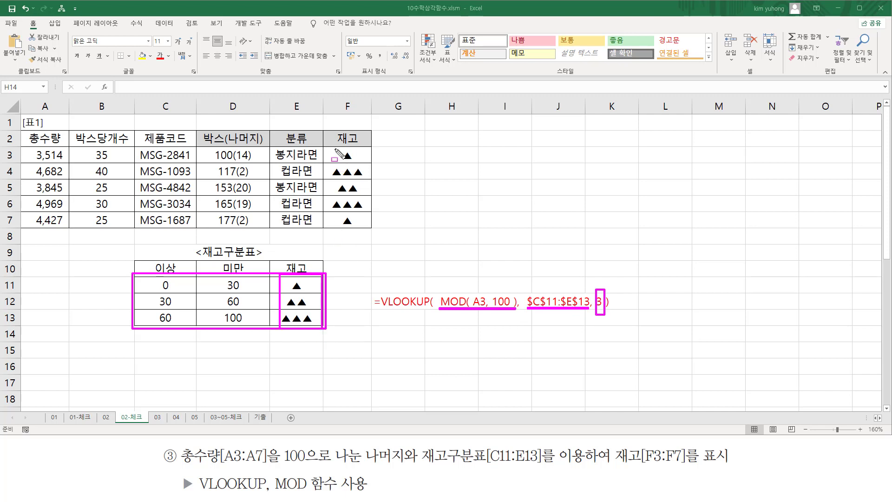
drag(327, 146, 367, 231)
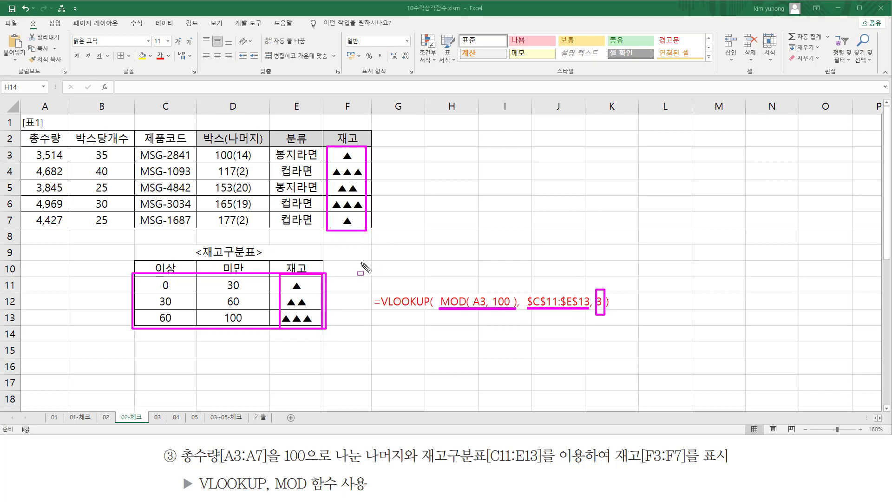
key(e)
key(Escape)
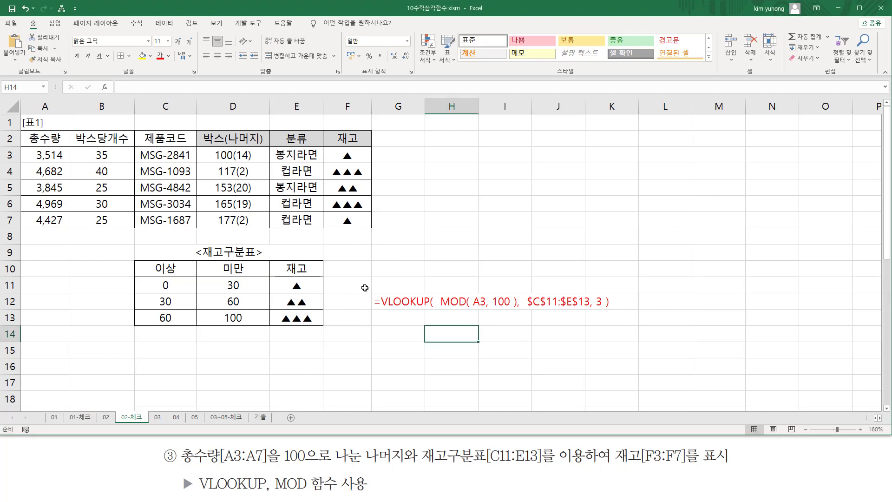